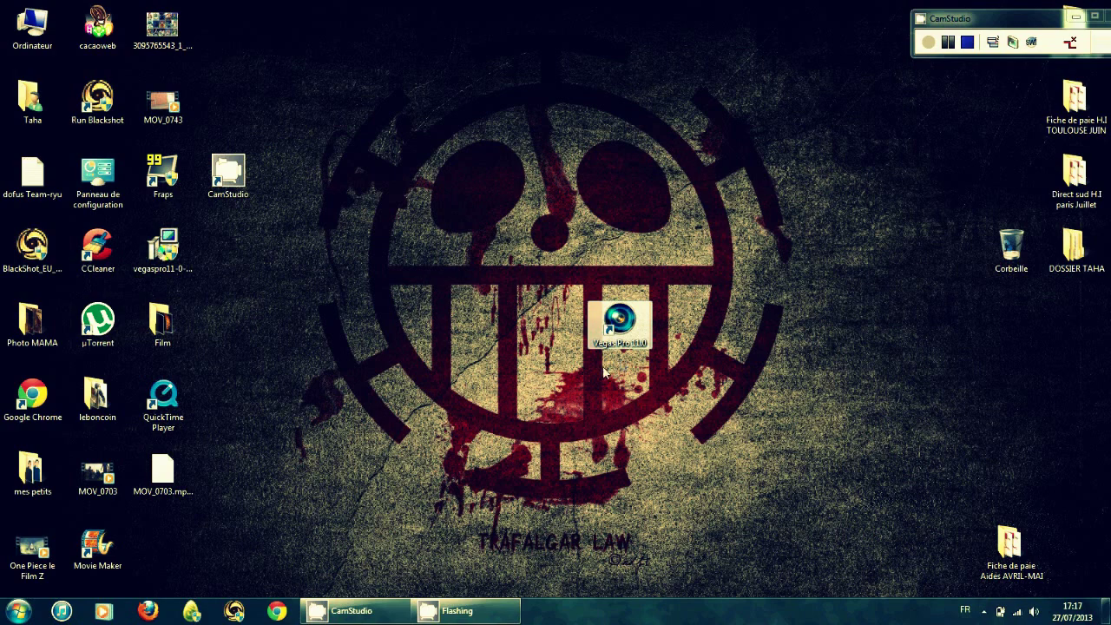
double_click(627, 326)
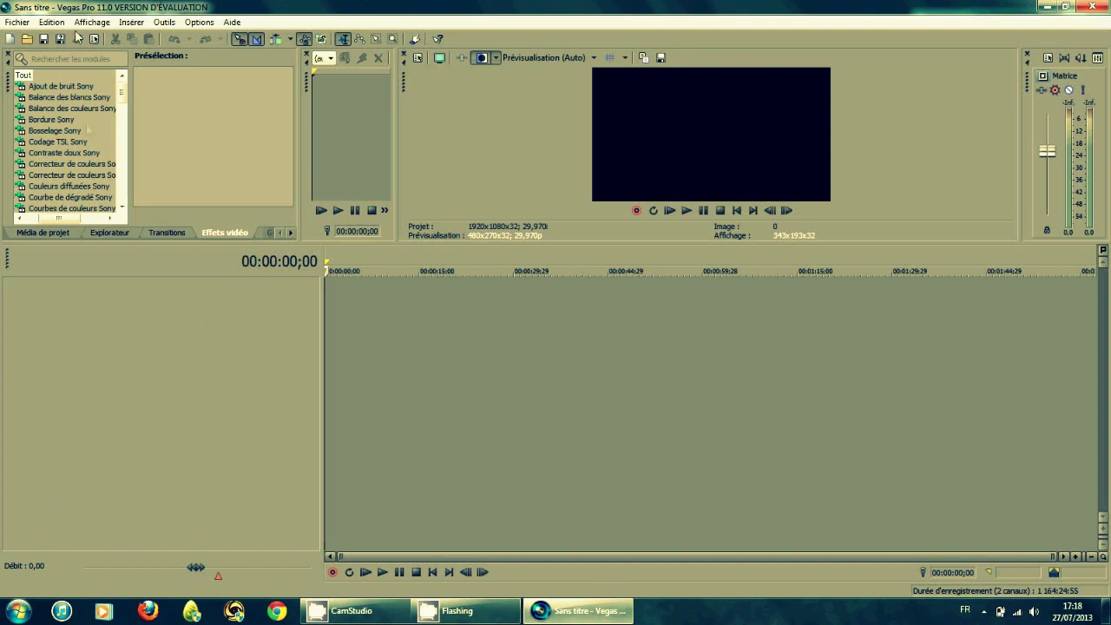
left_click(30, 42)
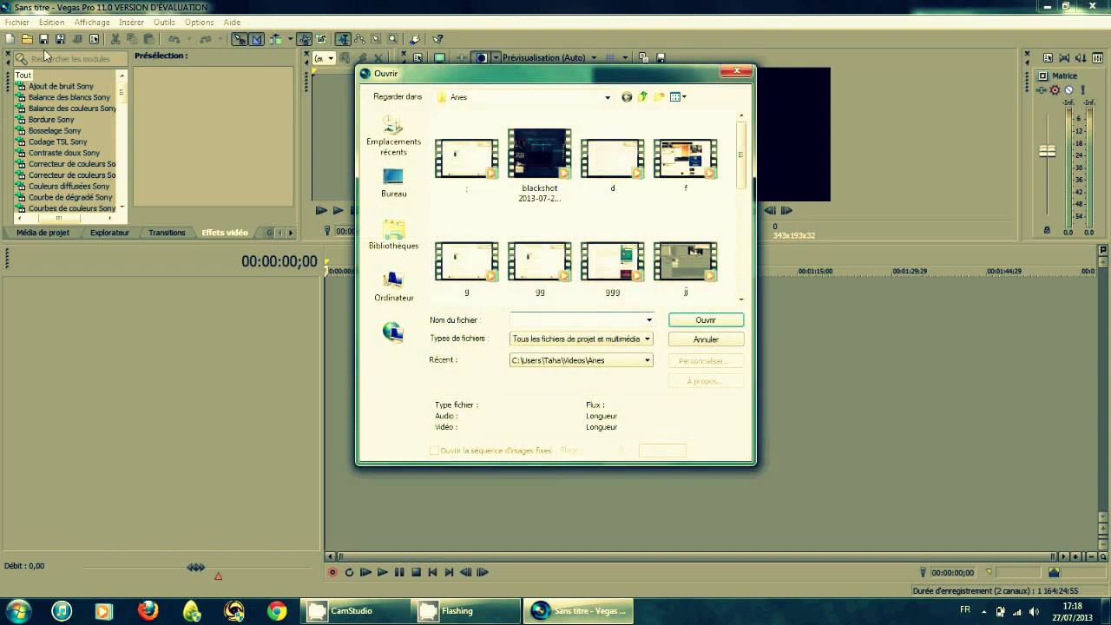
left_click(540, 156)
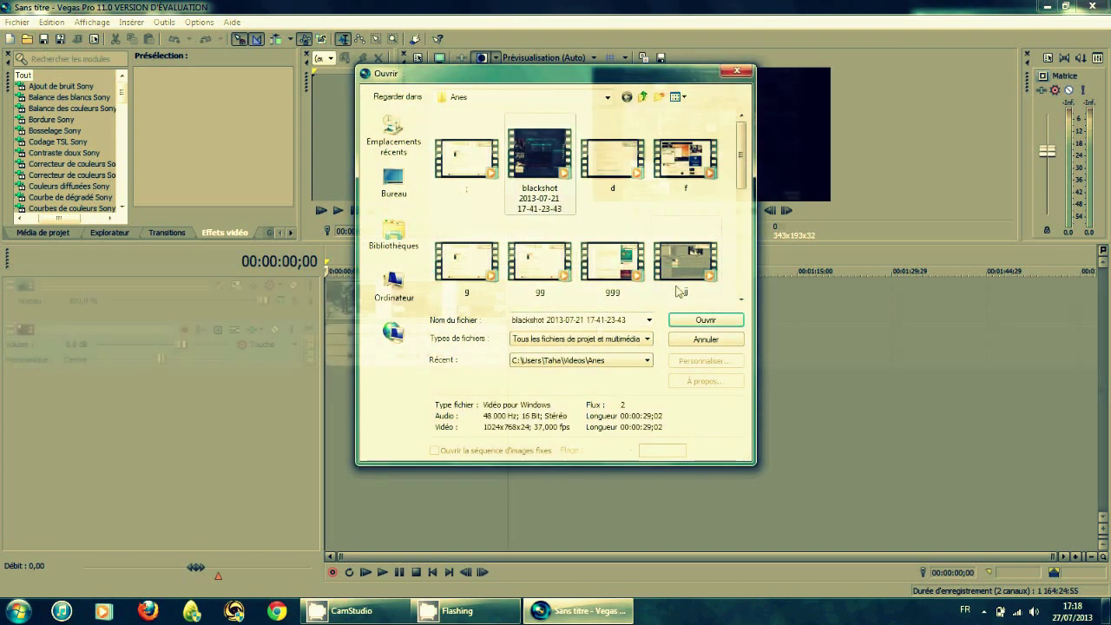
left_click(706, 320)
Step: Preview the opening seconds of the imported clip and return the playhead to the start
left_click(358, 416)
left_click(353, 419)
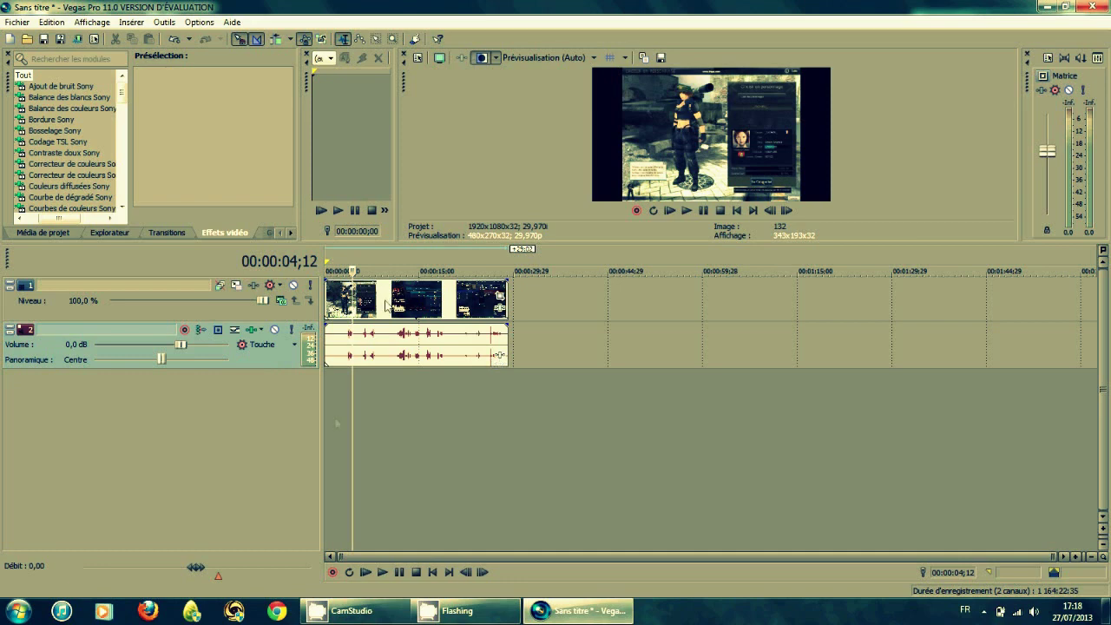
key("Home")
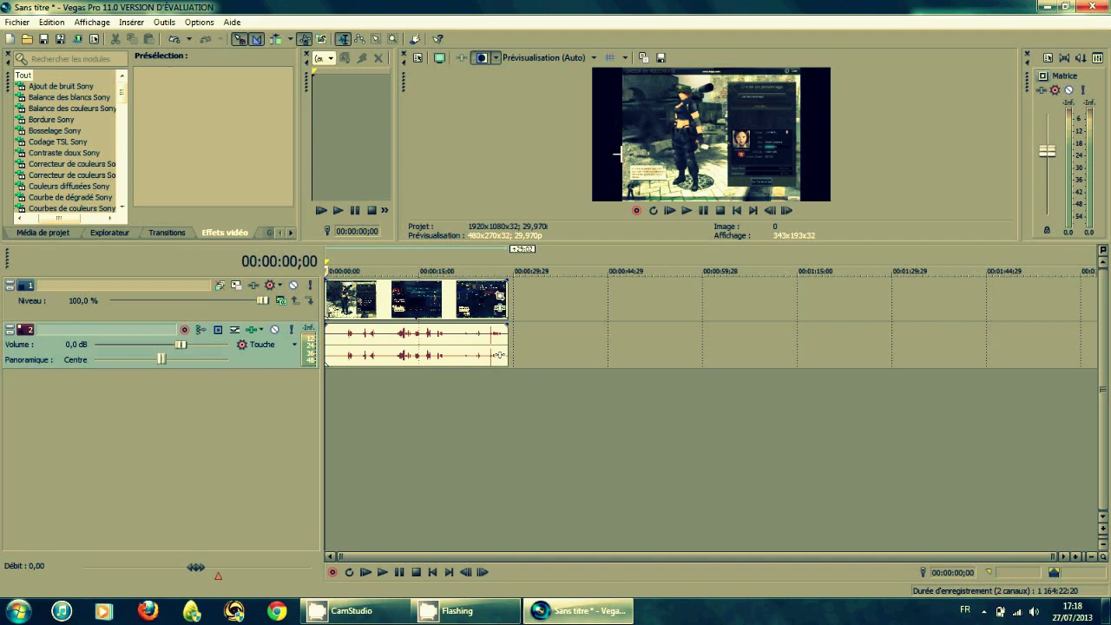
key("space")
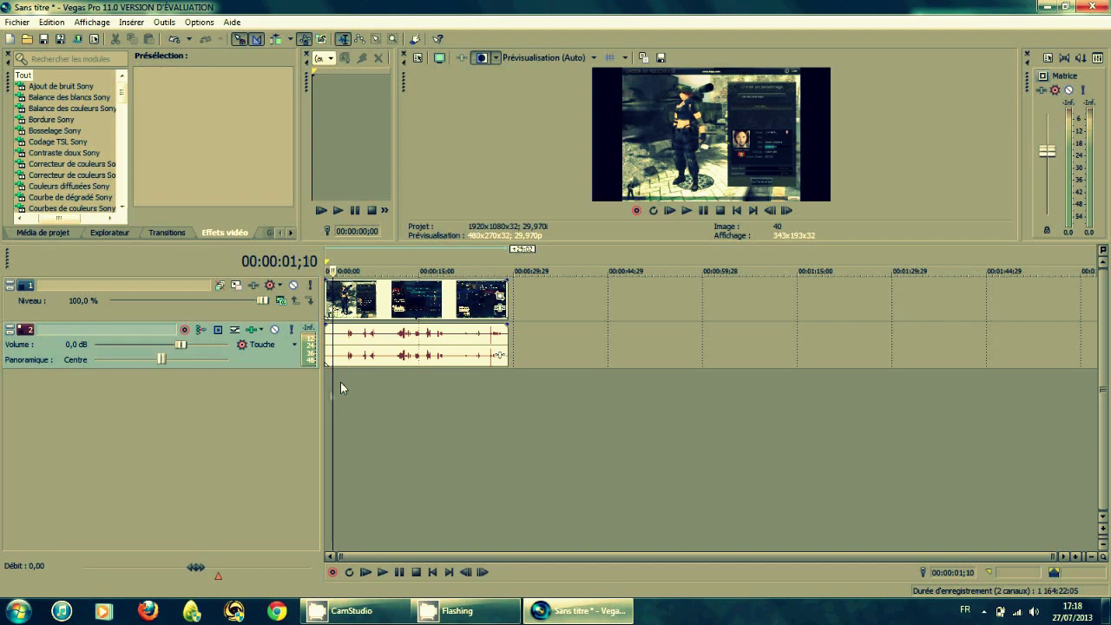
left_click(329, 396)
key("space")
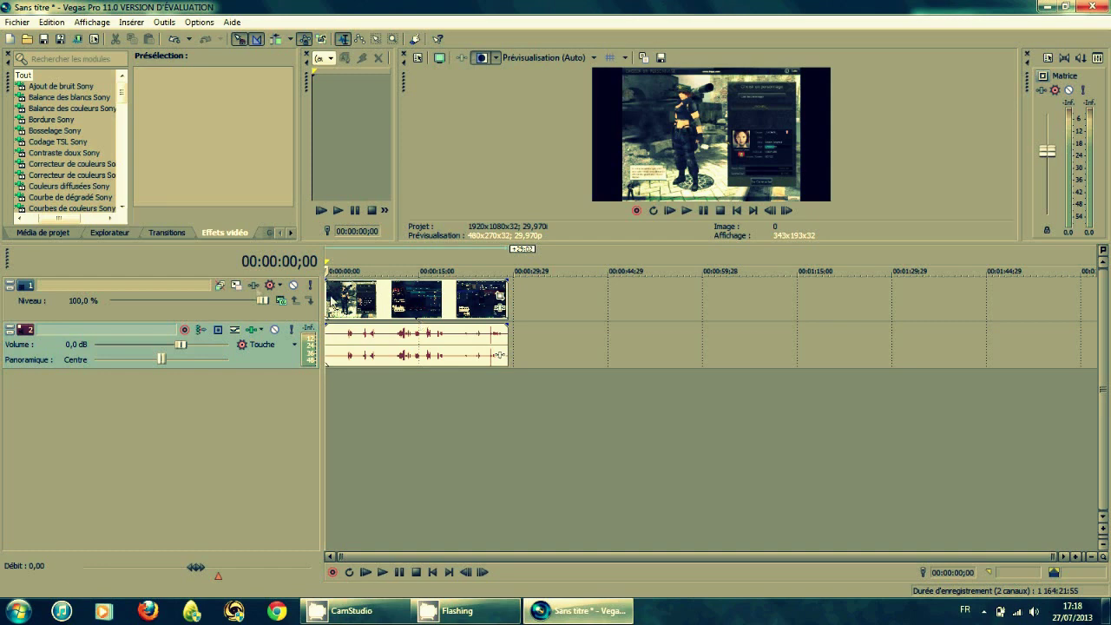
Step: Add the Correcteur de couleurs Sony effect to the video track's effect chain
left_click(254, 286)
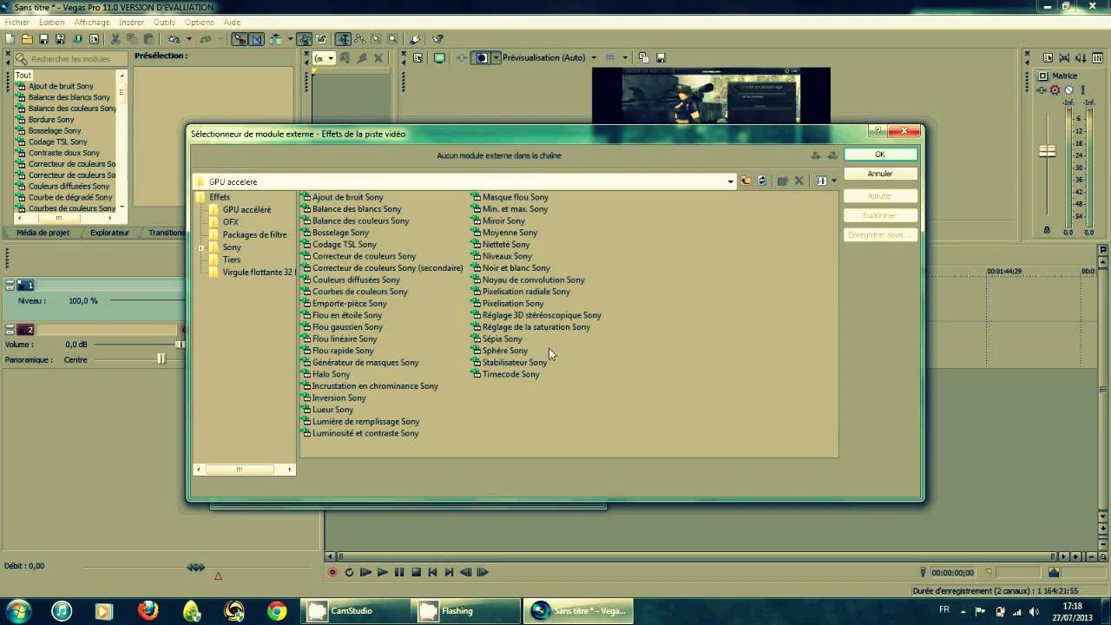
left_click(515, 267)
left_click(520, 244)
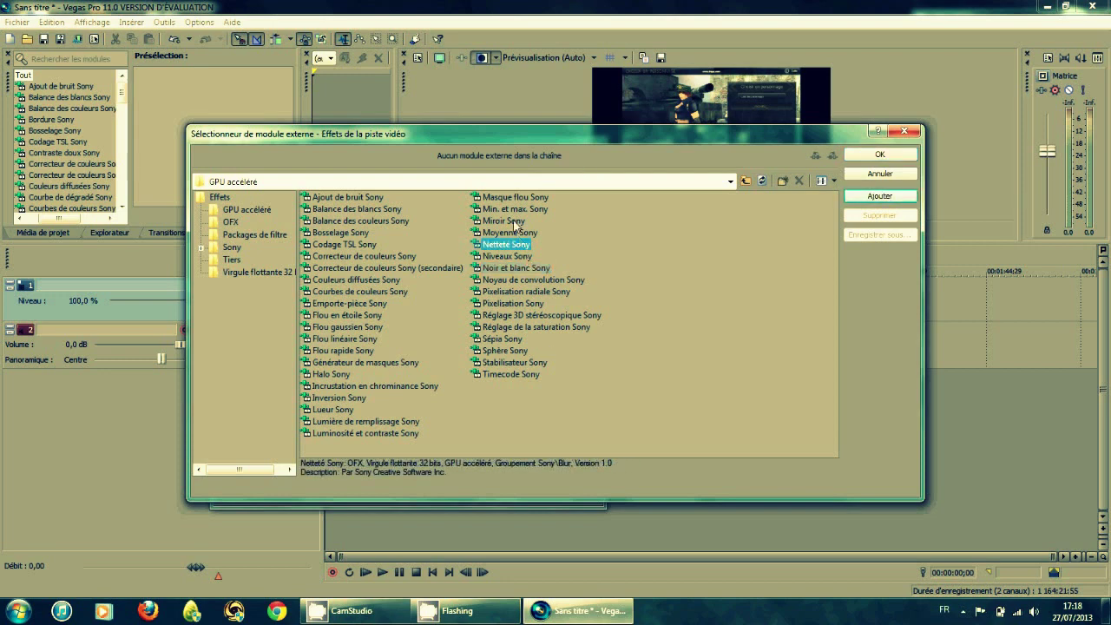
left_click(516, 222)
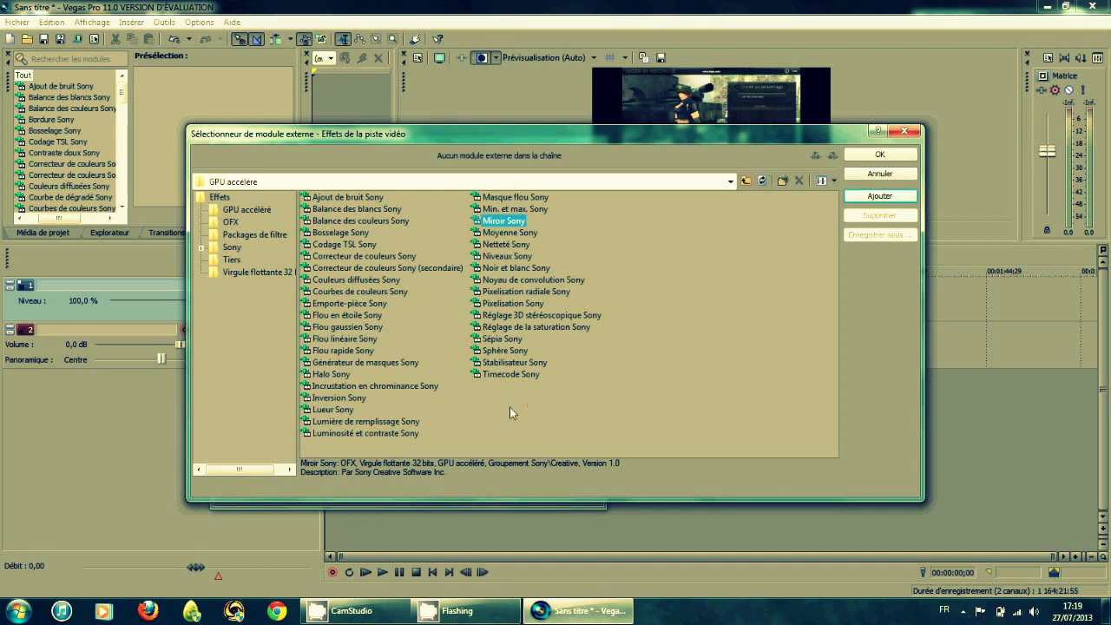
left_click(407, 444)
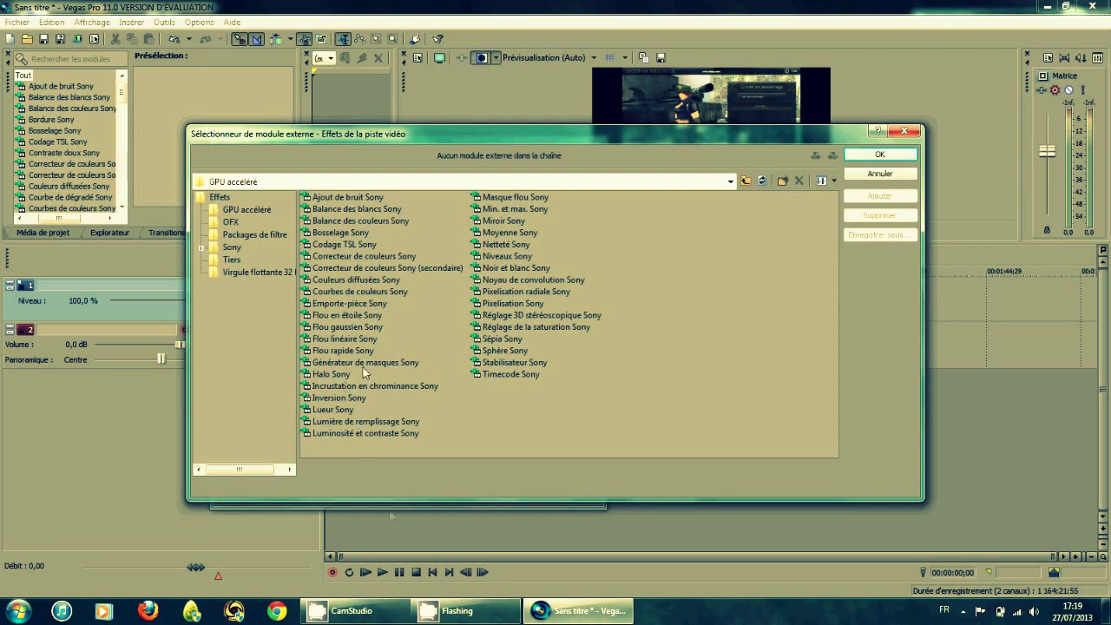
left_click(352, 612)
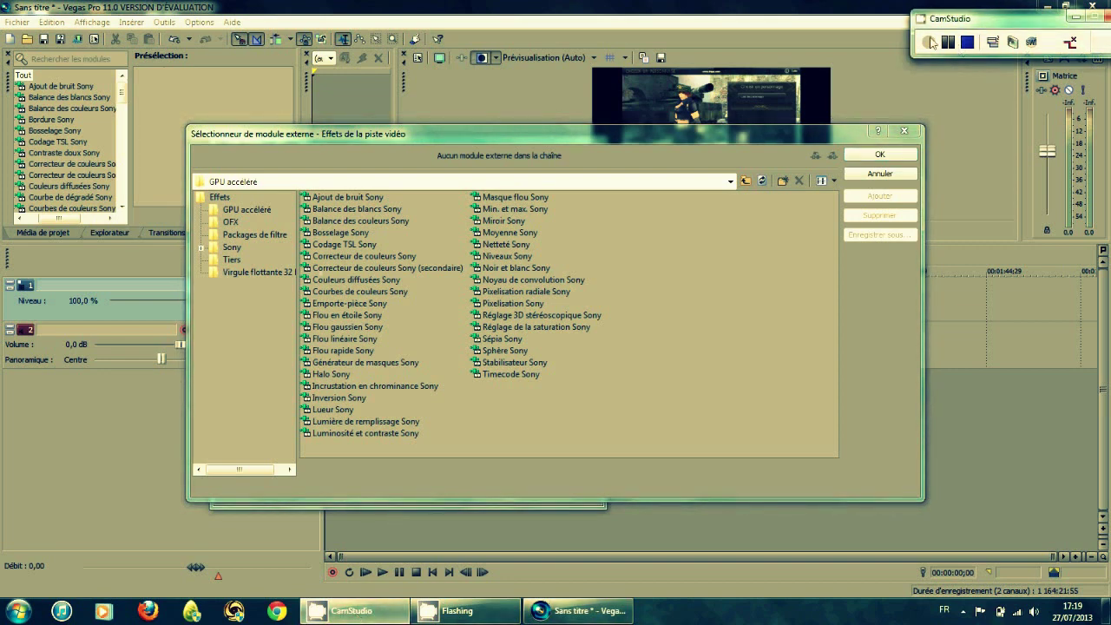
left_click(365, 257)
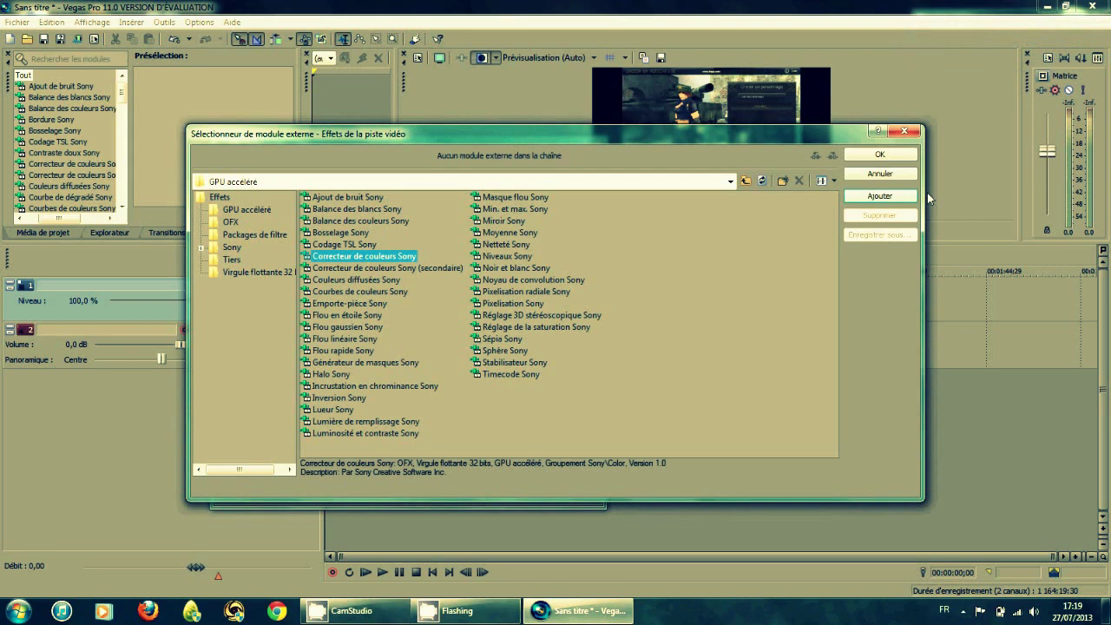
left_click(903, 198)
left_click(894, 157)
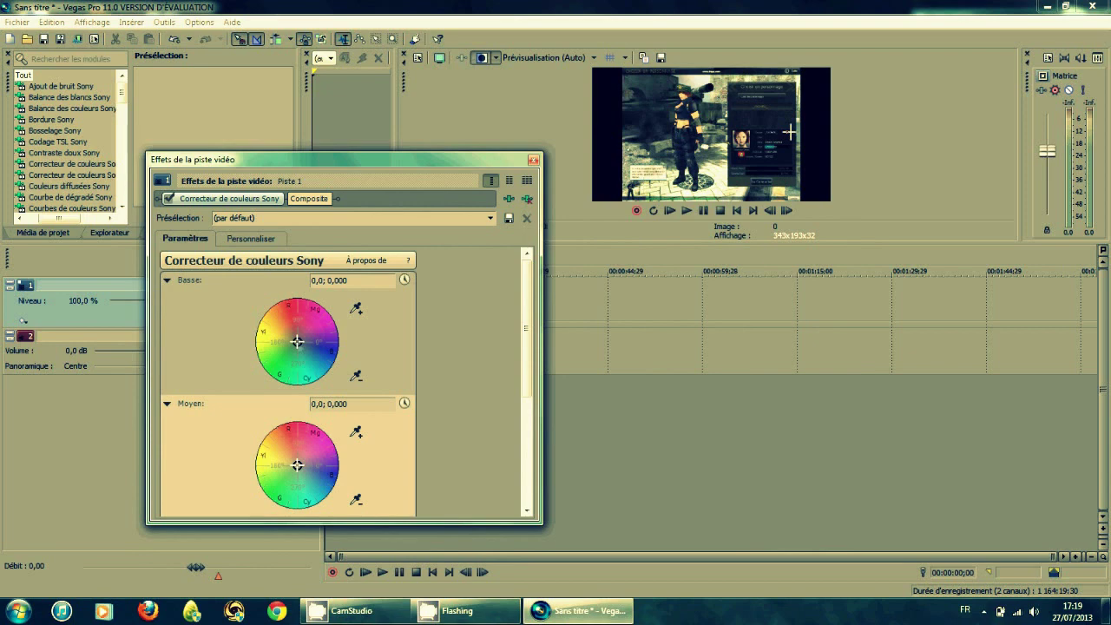
Step: Tint the Basse colour wheel to about 118,8; 0,38 and the Moyen wheel to about 132; 0,15
left_click_drag(297, 343, 294, 313)
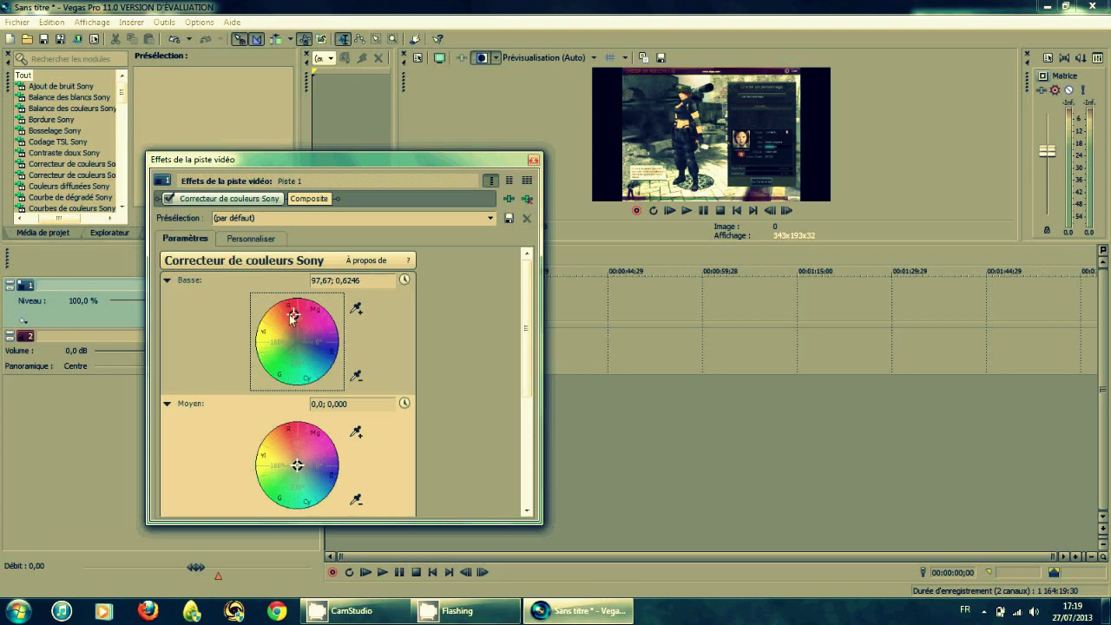
left_click(608, 179)
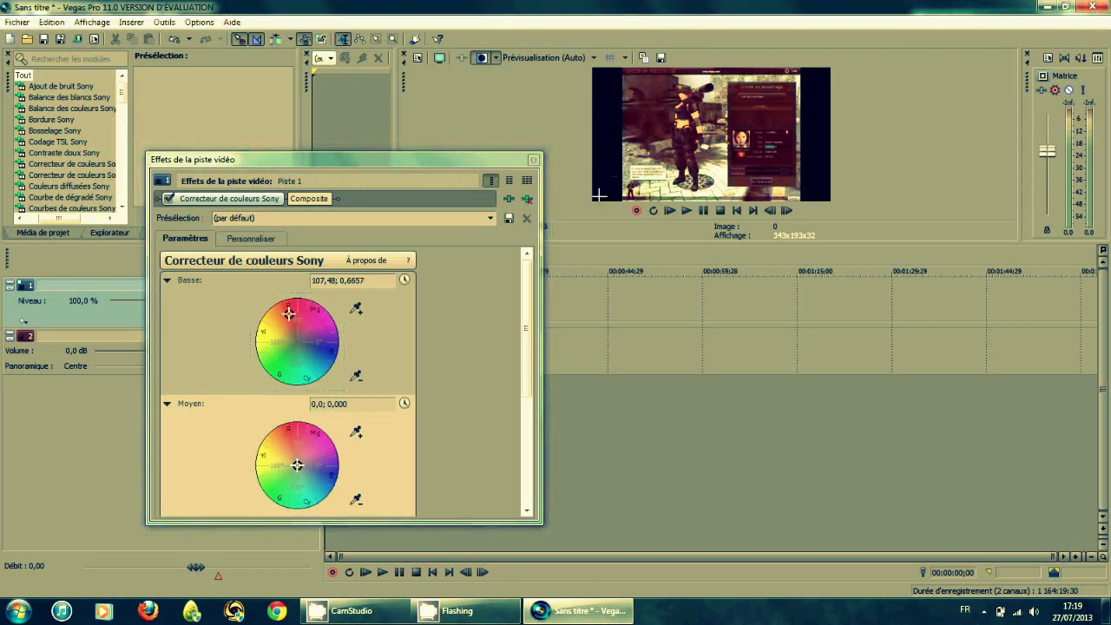
left_click_drag(289, 314, 319, 330)
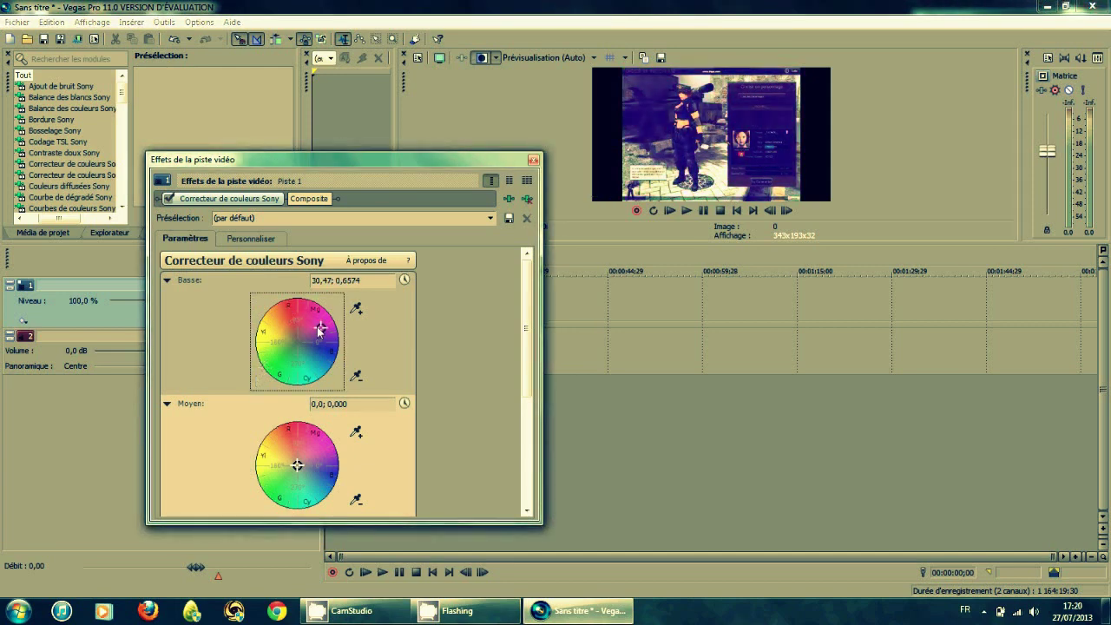
left_click_drag(319, 330, 288, 324)
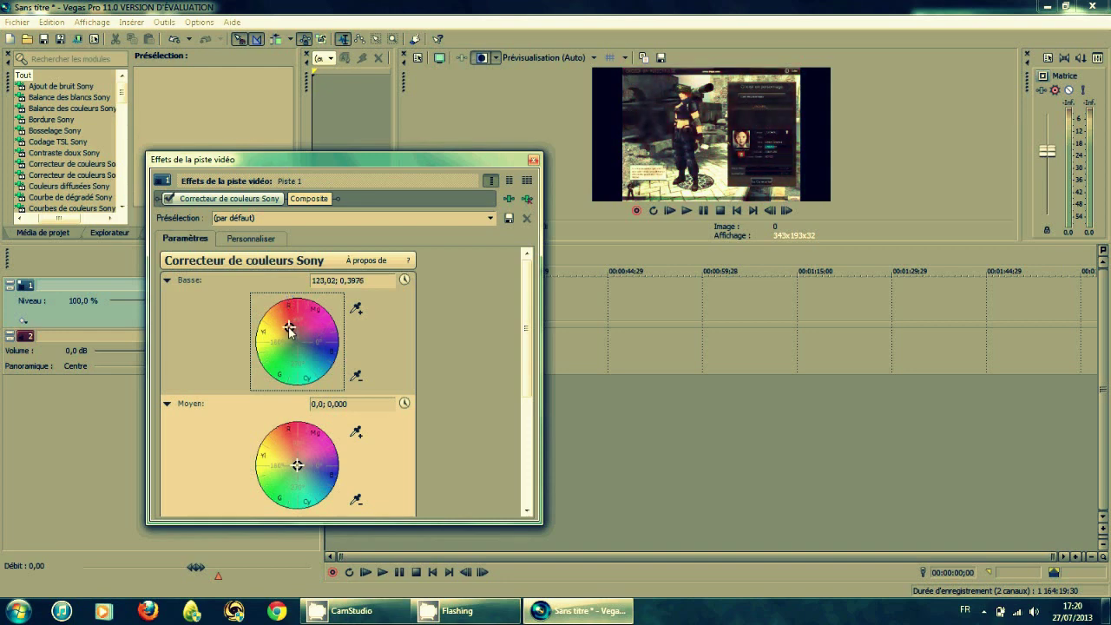
mouse_move(290, 328)
left_mouse_down()
mouse_move(302, 356)
mouse_move(291, 332)
left_mouse_up()
left_click_drag(298, 467, 293, 461)
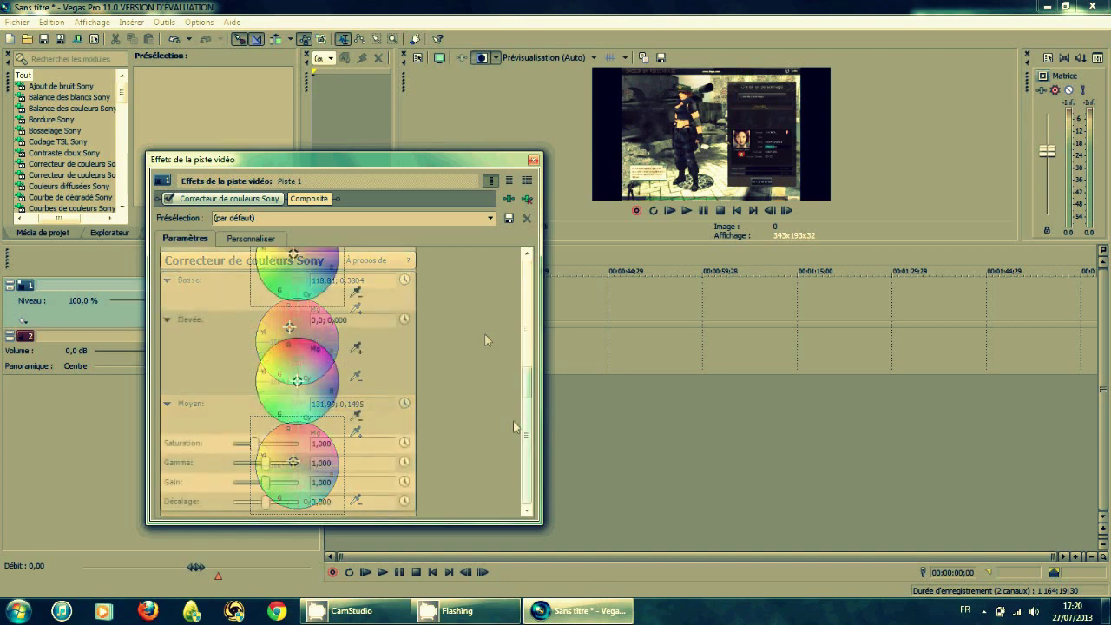
scroll(514, 420, "down", 3)
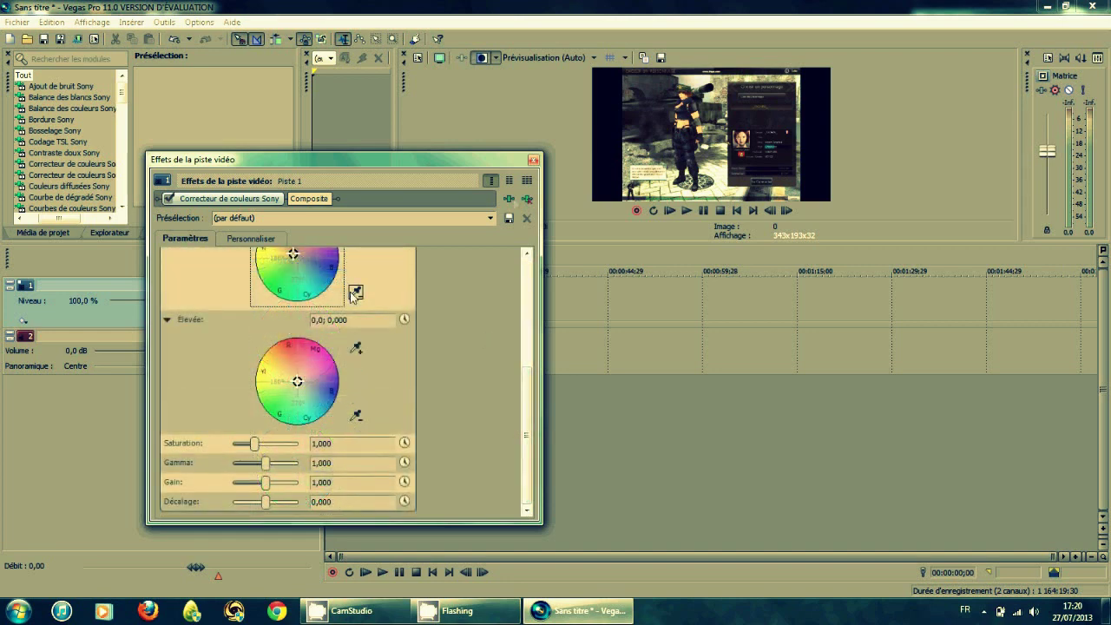
Step: Add the Luminosité et contraste Sony effect to the track's chain after the colour corrector
left_click(511, 200)
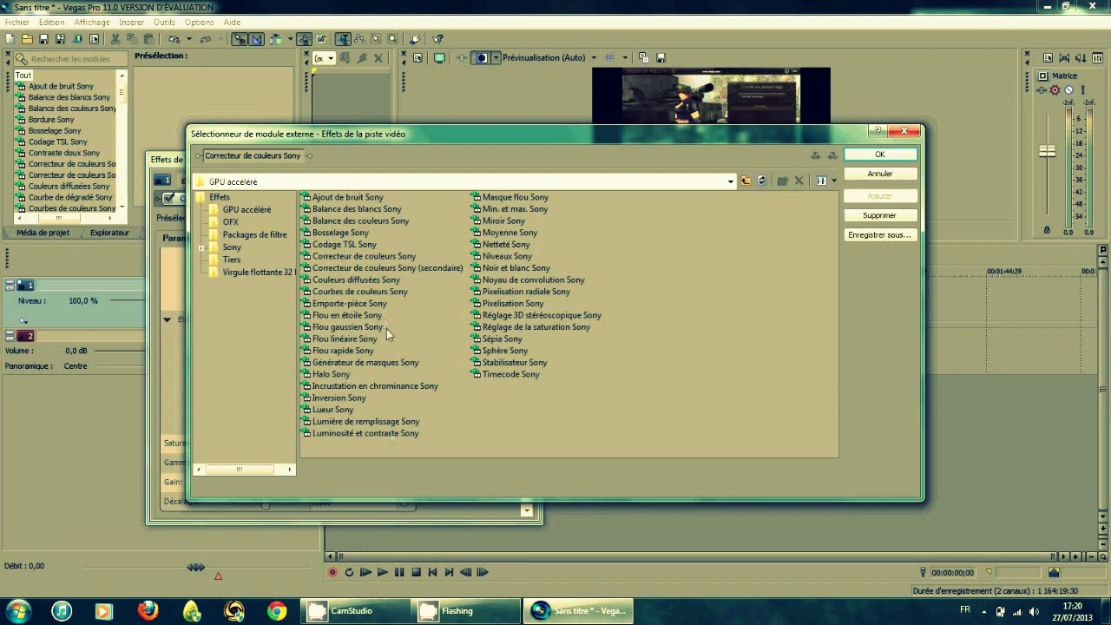
left_click(390, 432)
left_click(880, 155)
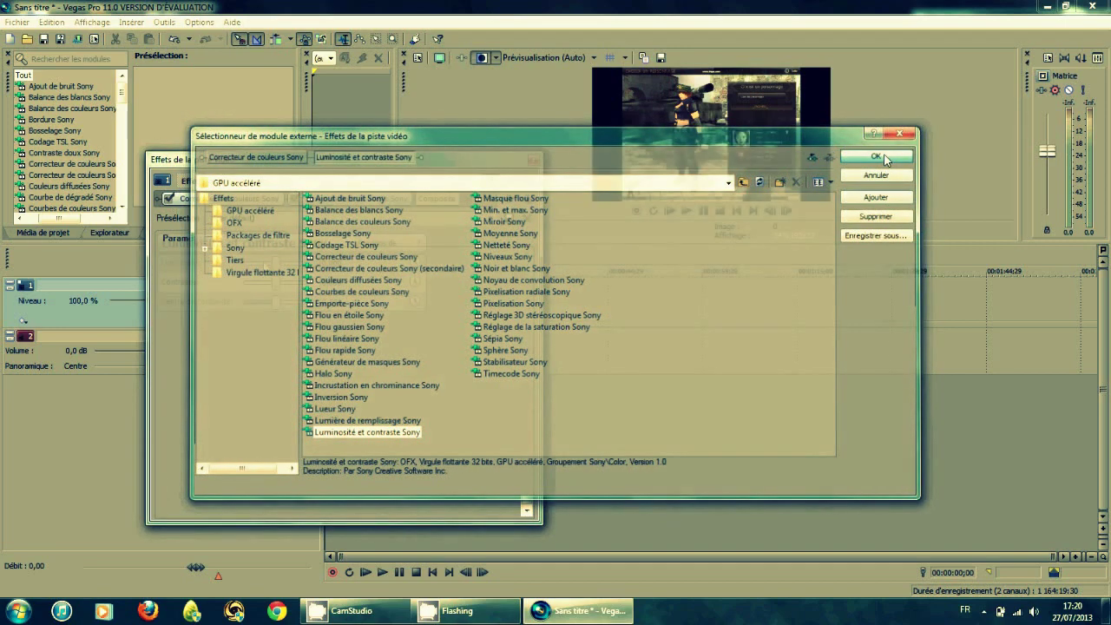
Step: Set Luminosité to about 0,221, Contraste to 0,263 and Centre de contraste to 0,600, and close the effects window
left_click_drag(276, 266, 281, 266)
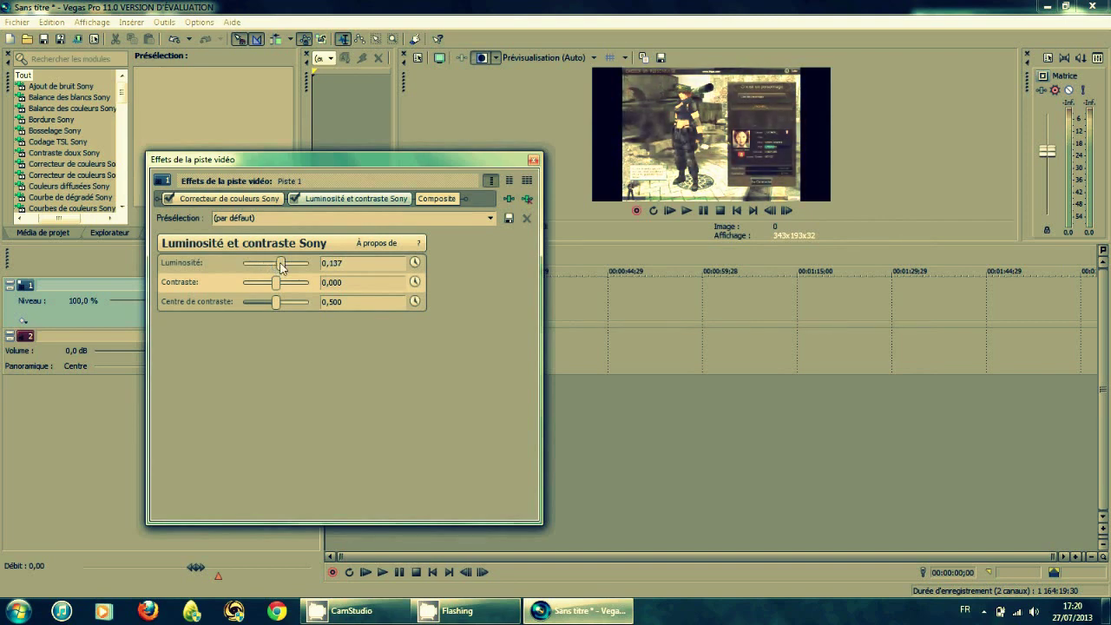
left_click_drag(281, 267, 283, 267)
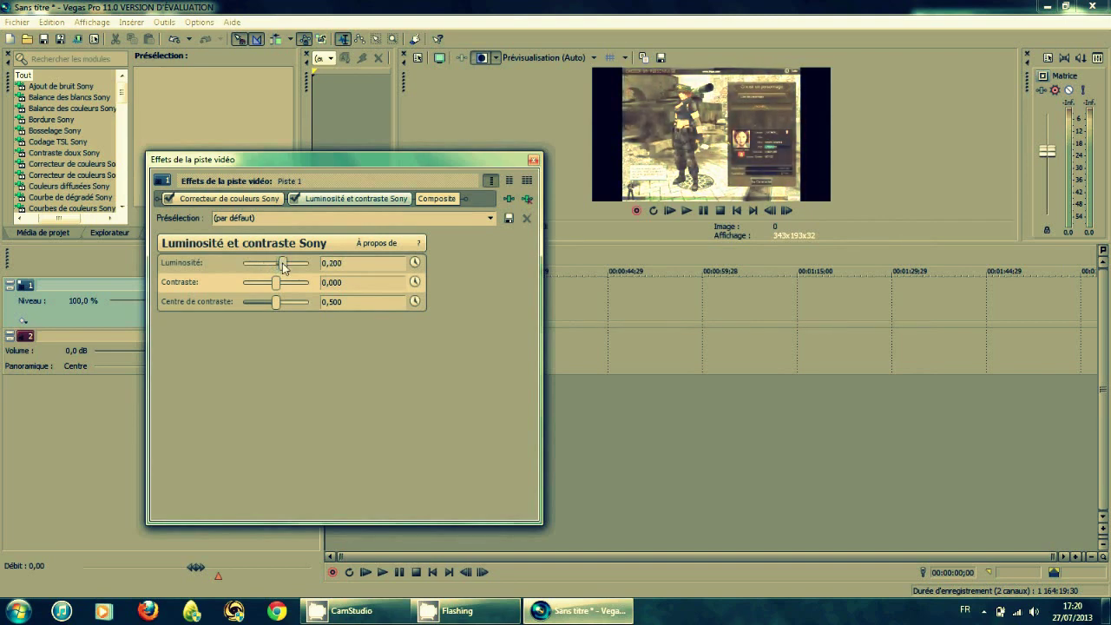
mouse_move(283, 266)
left_mouse_down()
mouse_move(180, 261)
mouse_move(285, 262)
mouse_move(279, 286)
left_mouse_up()
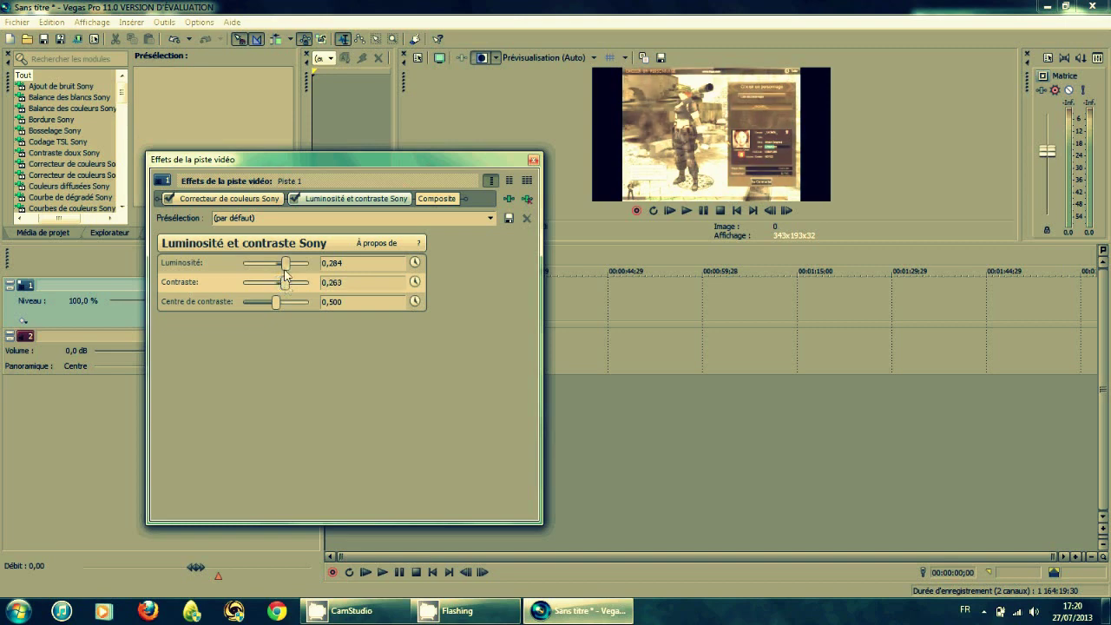
left_click_drag(289, 265, 288, 266)
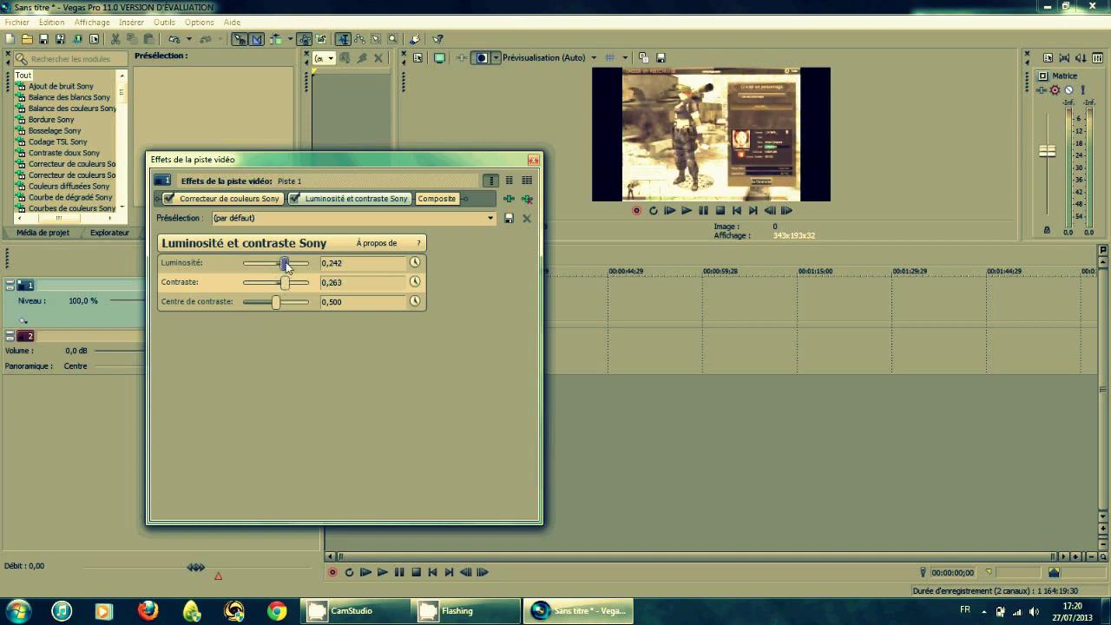
left_click_drag(276, 302, 175, 296)
left_click_drag(244, 302, 280, 302)
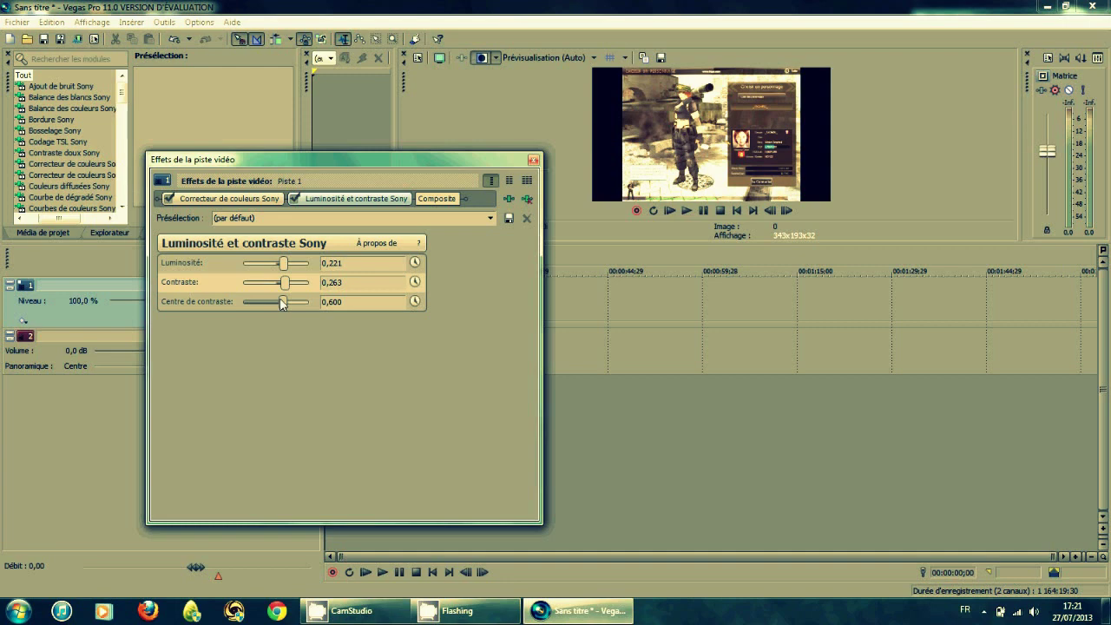
left_click(534, 160)
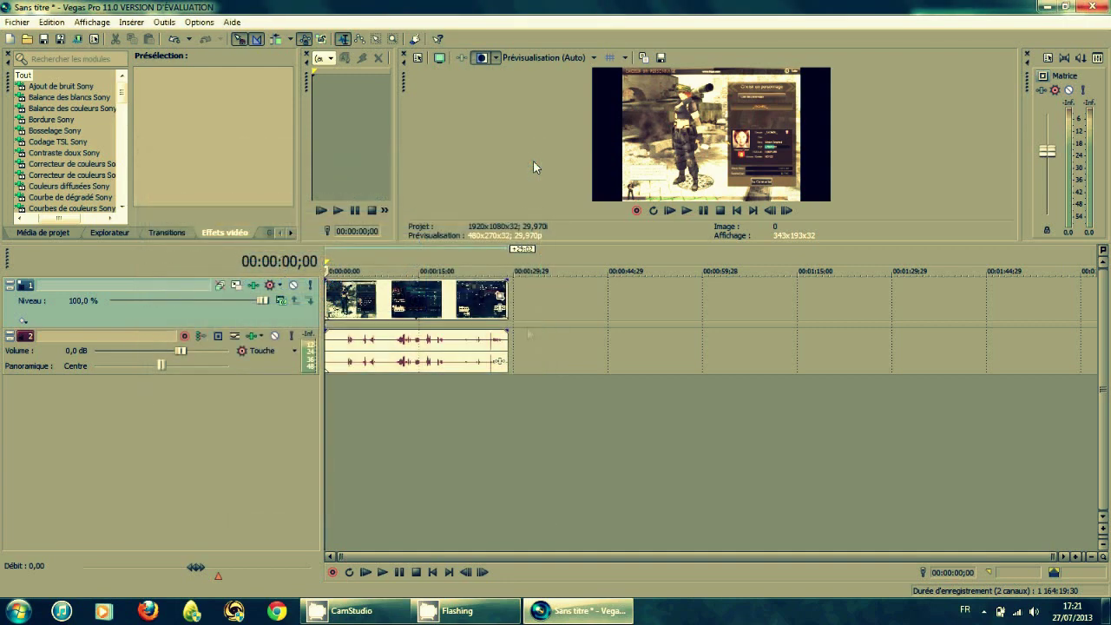
Step: Check the corrected image around 00:00:15;02 and return the playhead to the start of the timeline
left_click(420, 299)
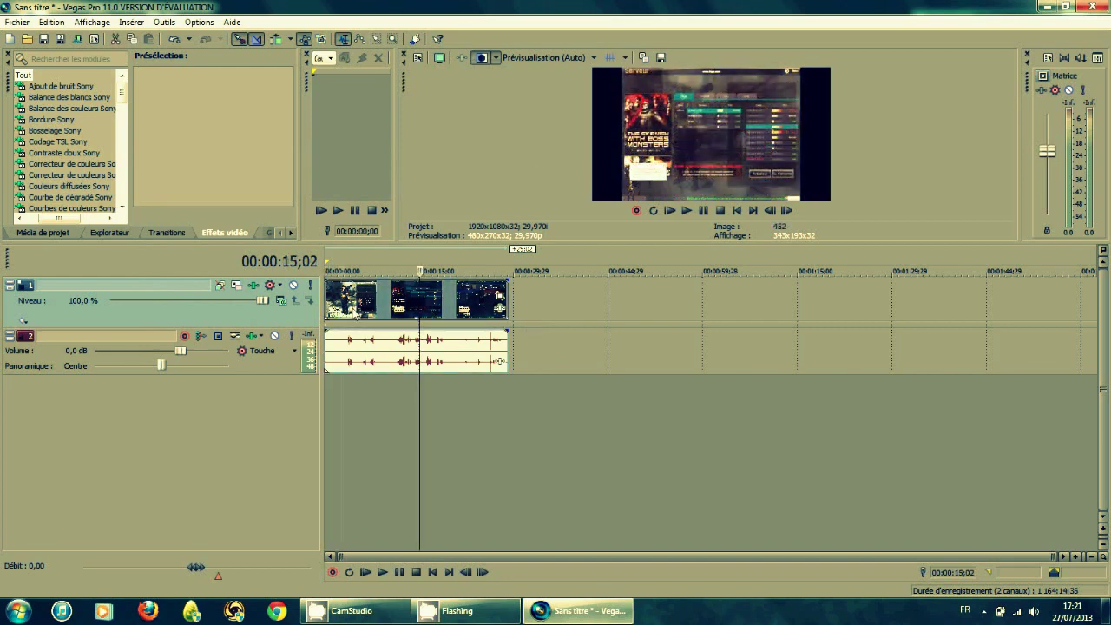
left_click(340, 300)
key("Home")
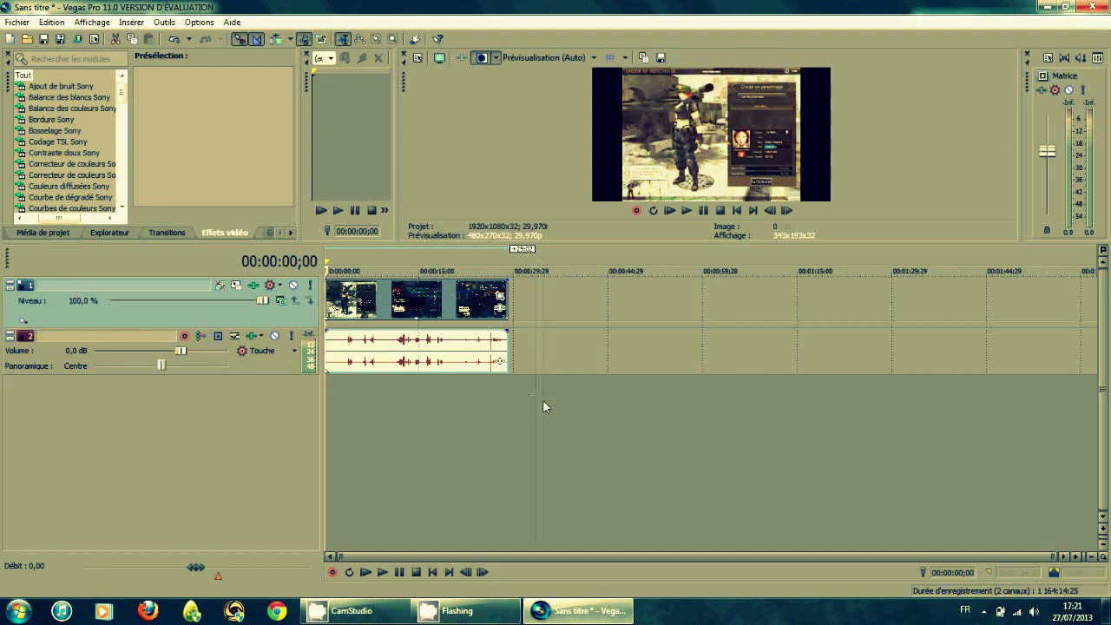
Step: Select the time range from 00:00:19;21 to 00:00:34;20 and delete the end section of the clip inside it
left_click_drag(543, 401, 449, 387)
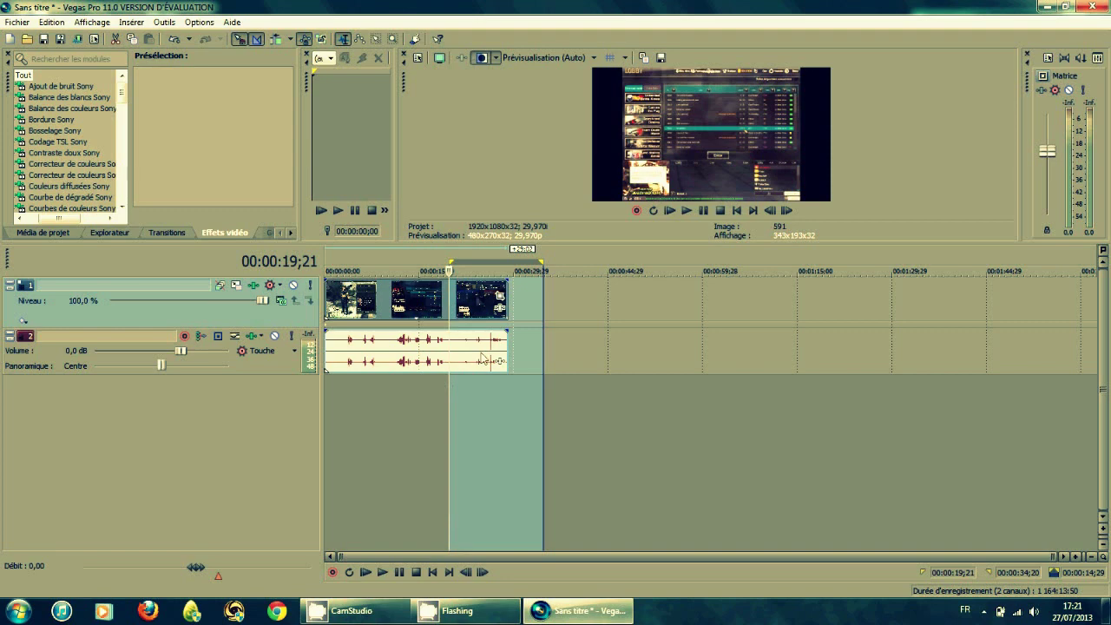
right_click(477, 301)
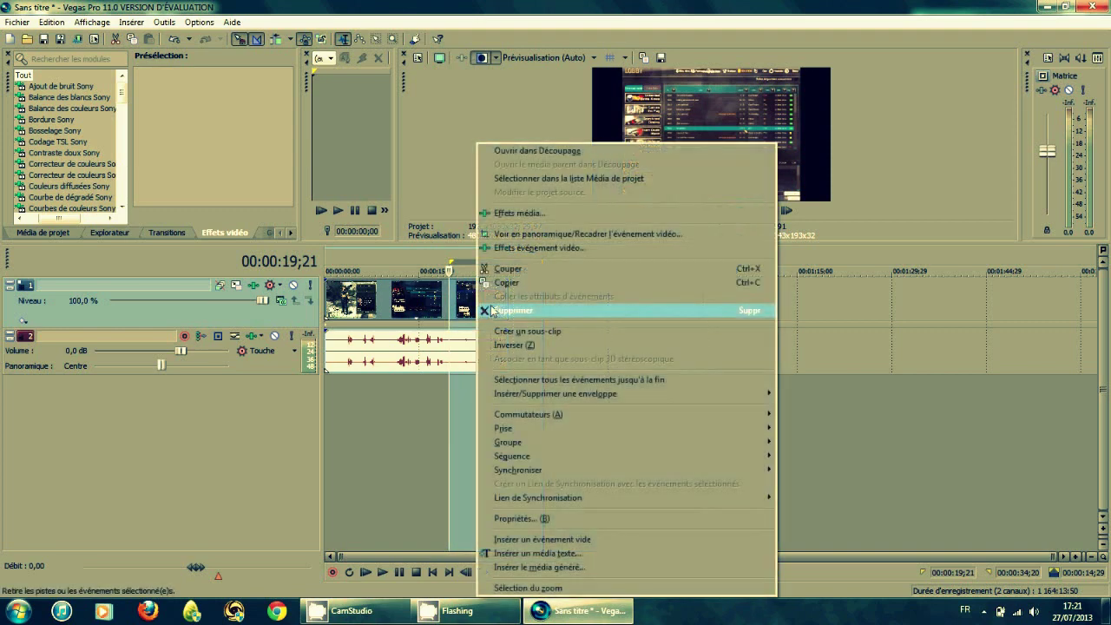
left_click(493, 310)
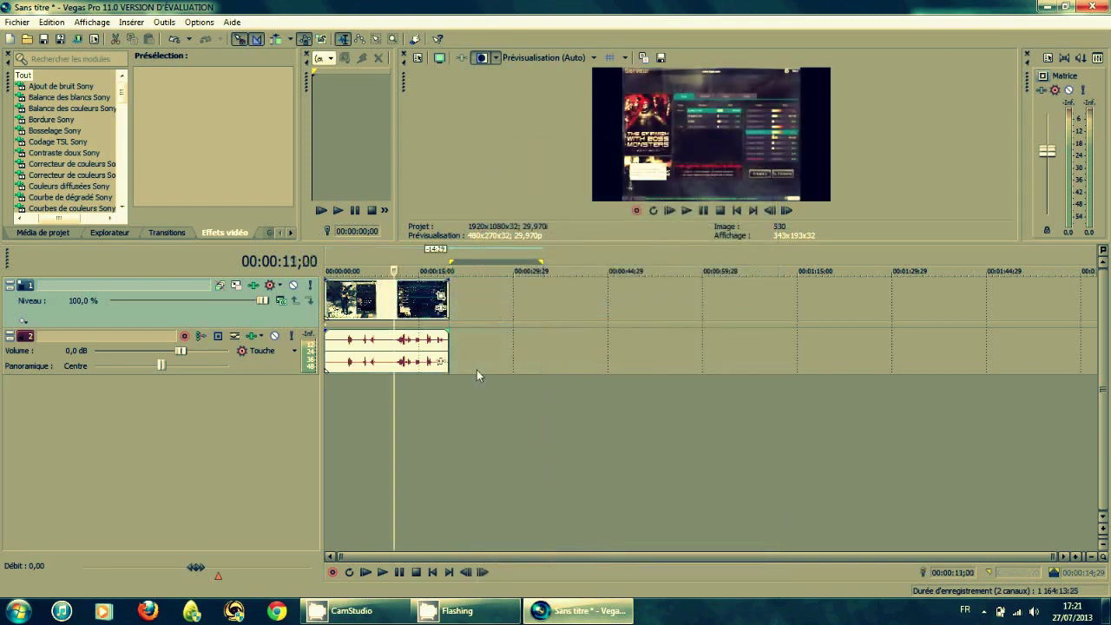
left_click(434, 373)
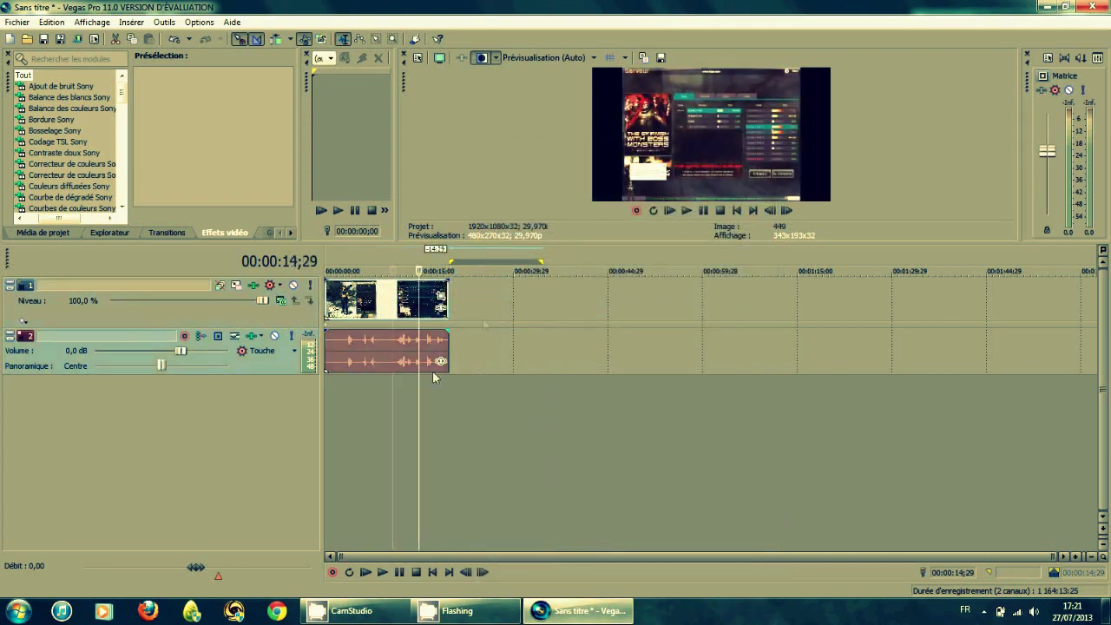
left_click(484, 323)
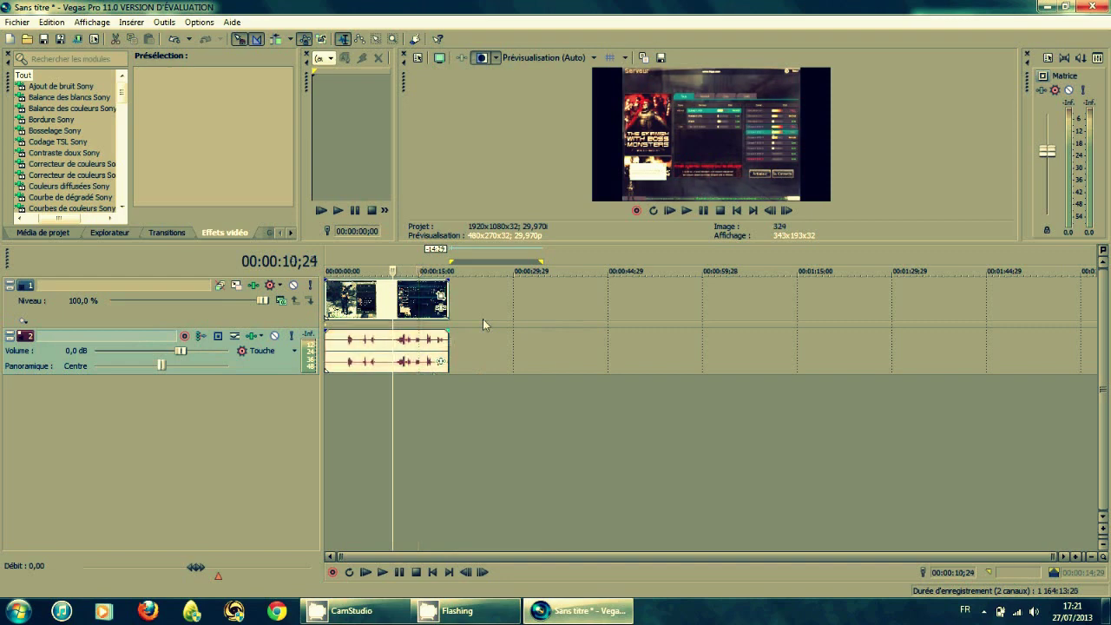
Step: Trim about 1;20 off the end of the gameplay clip and mute its audio track
left_click(444, 341)
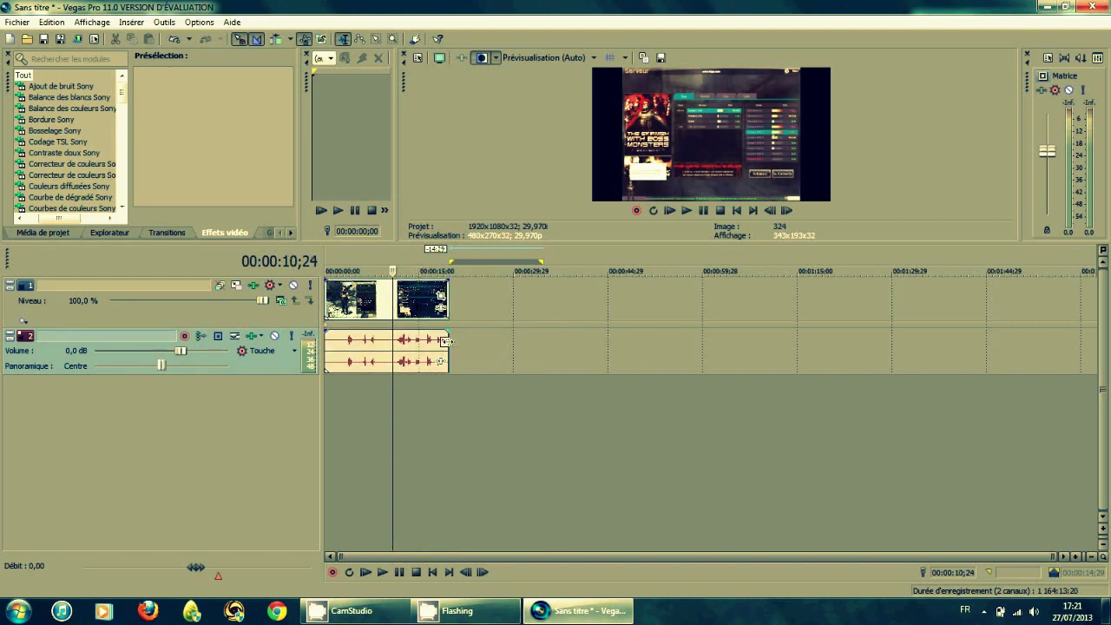
left_click_drag(447, 341, 437, 339)
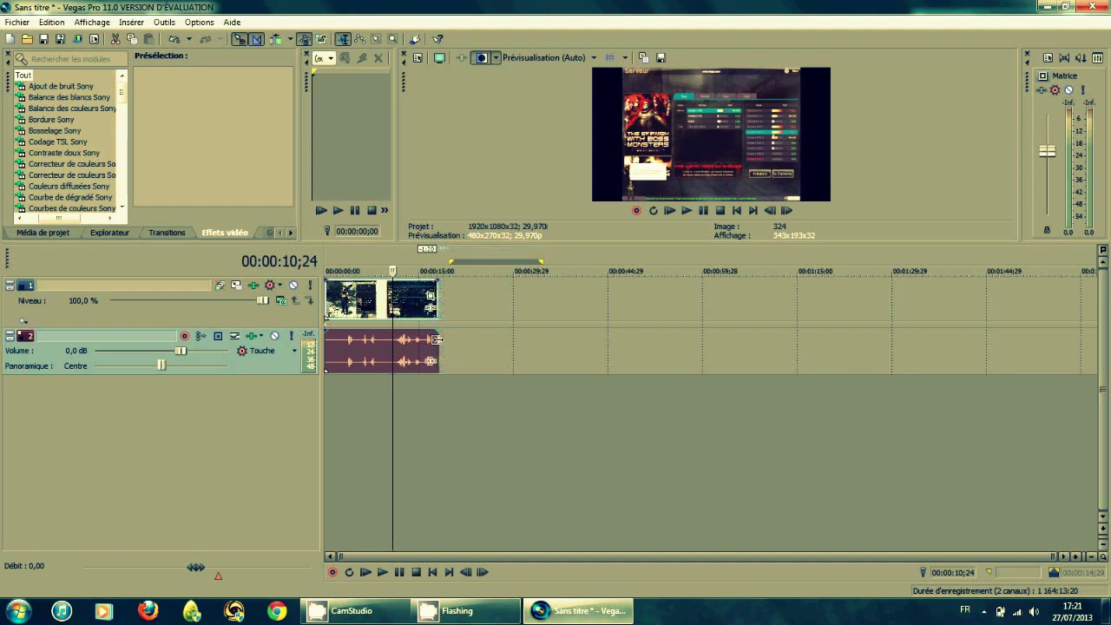
left_click(368, 408)
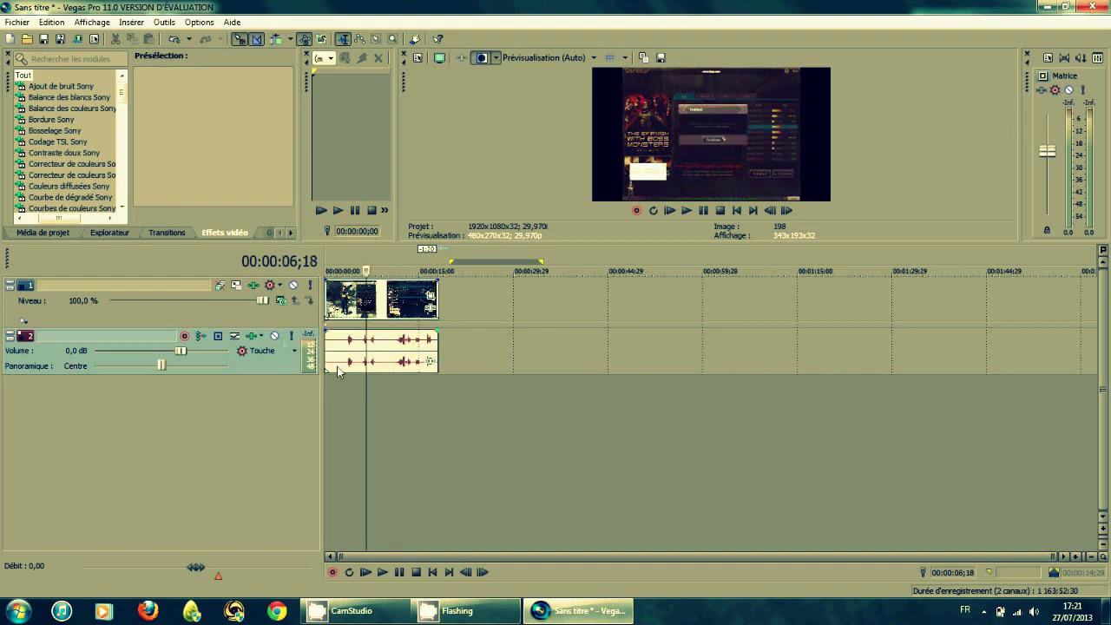
left_click(277, 339)
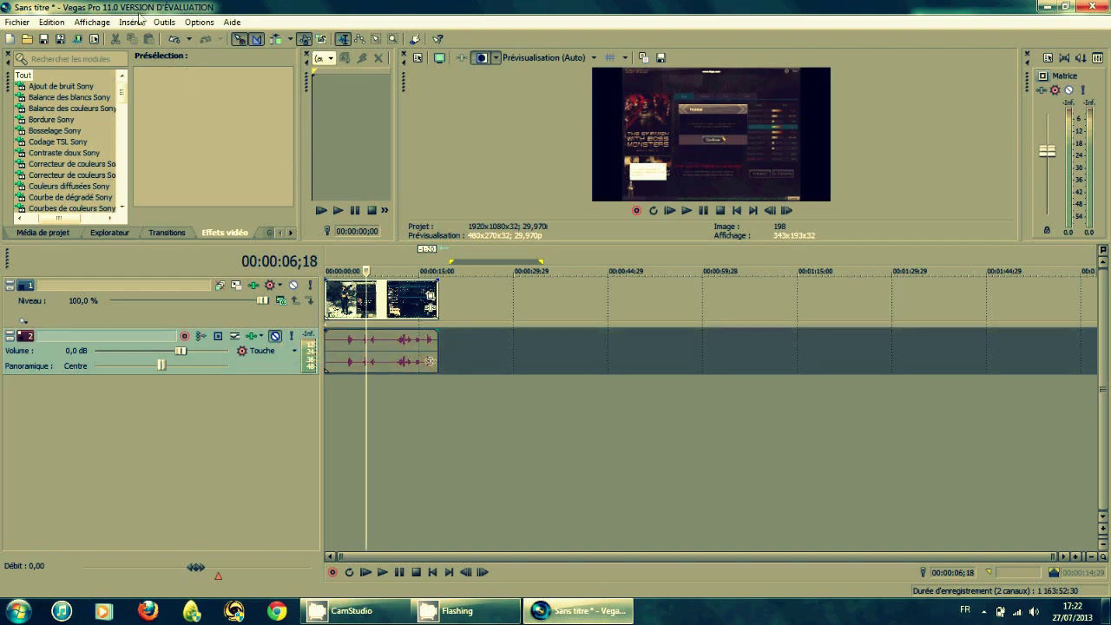
Step: Open a song from the Go folder inside the user folder's music collection to add it to the timeline
left_click(27, 39)
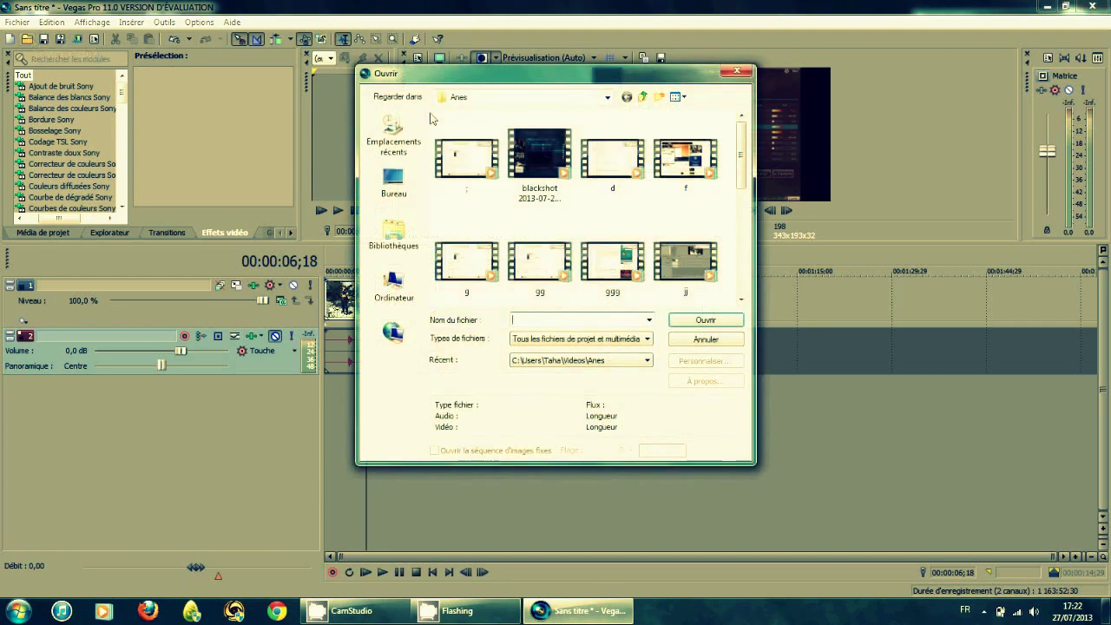
left_click(393, 182)
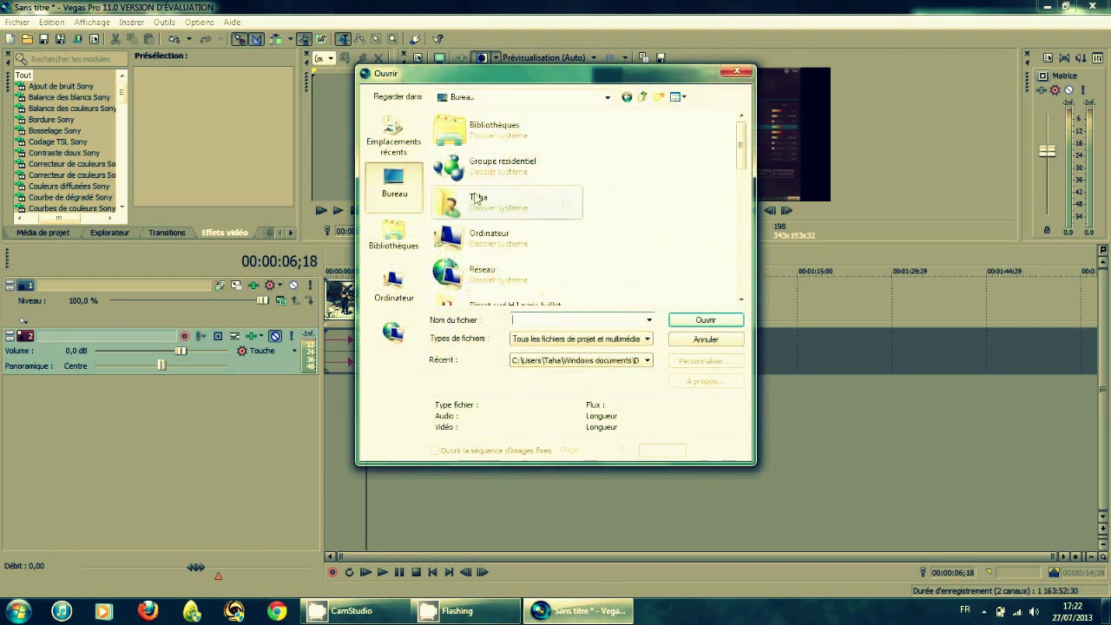
double_click(564, 202)
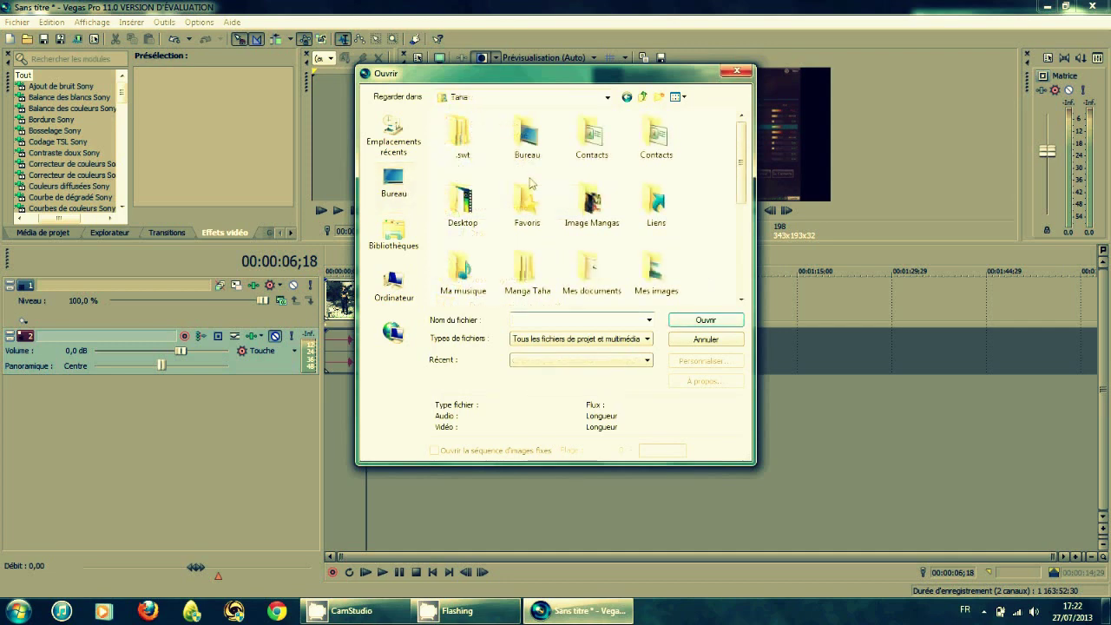
scroll(560, 228, "down", 2)
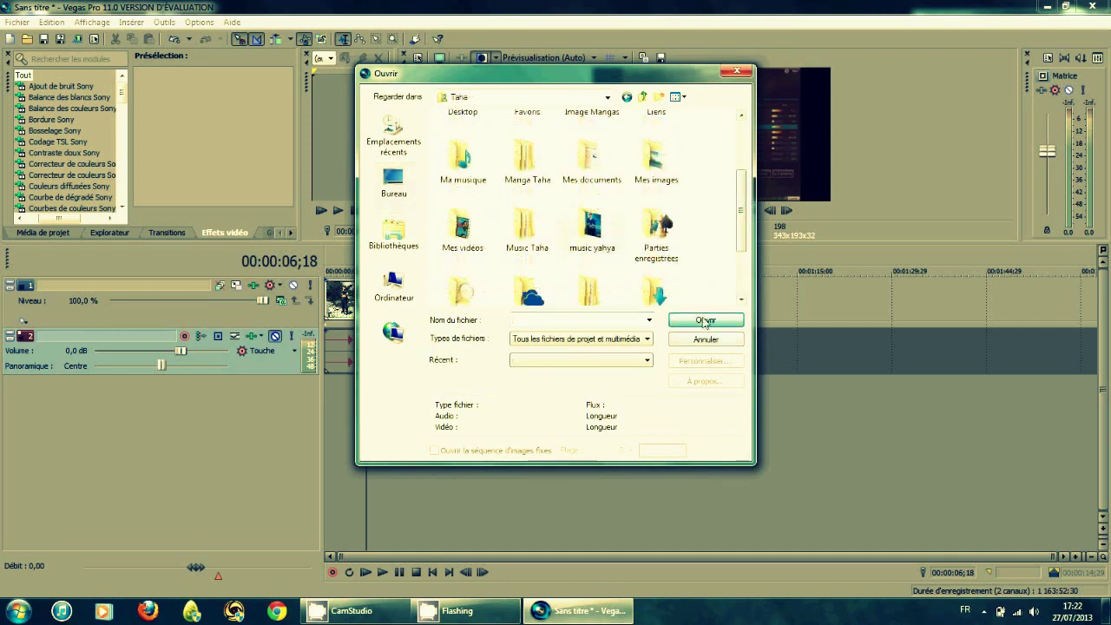
double_click(592, 227)
double_click(479, 278)
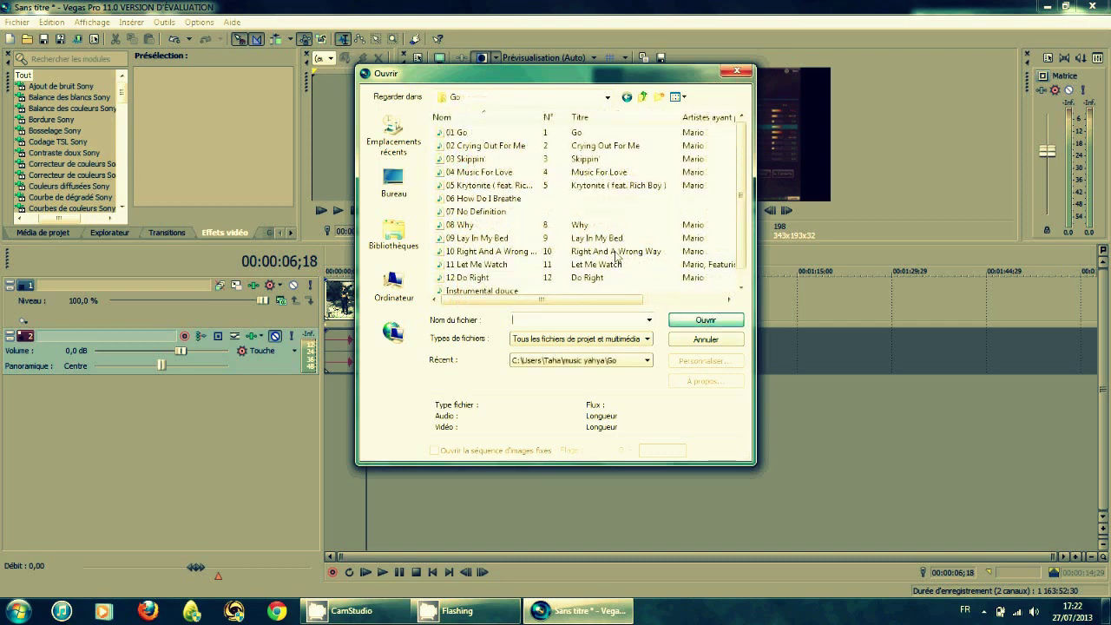
double_click(607, 211)
scroll(587, 351, "down", 3)
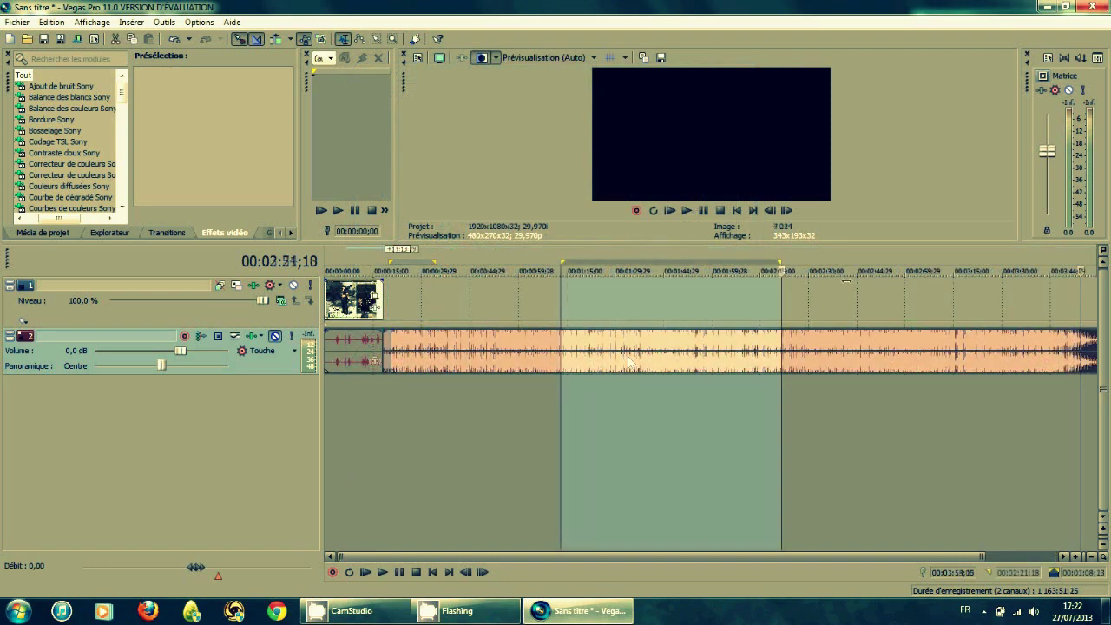
Step: Select the time range from 00:01:13;05 to 00:04:13;10 and delete the part of the song inside it
left_click_drag(847, 280, 1057, 300)
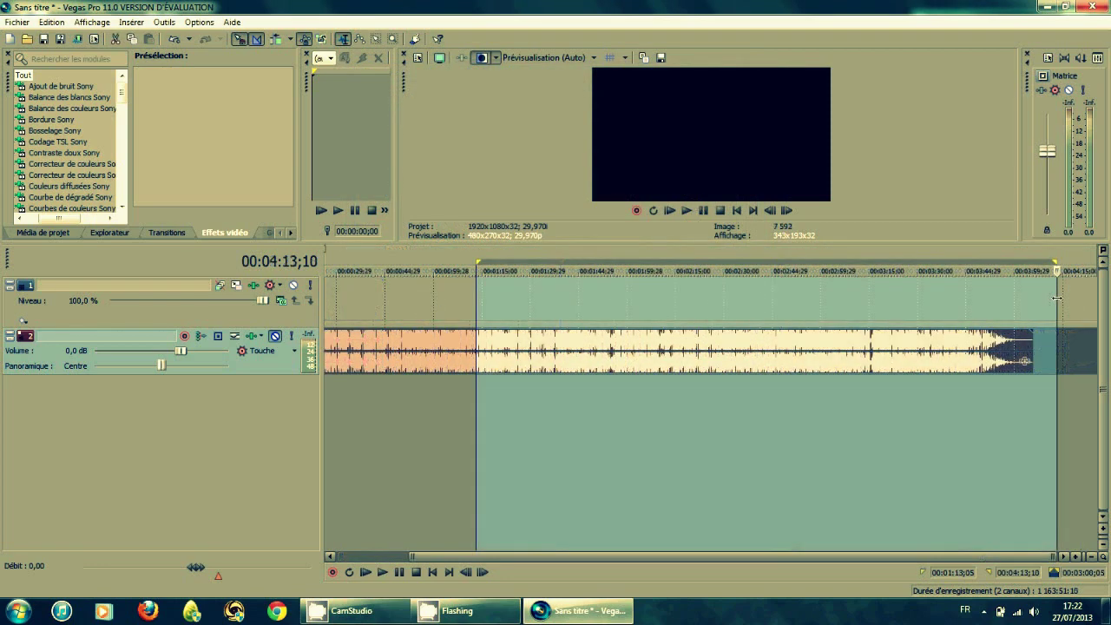
right_click(704, 427)
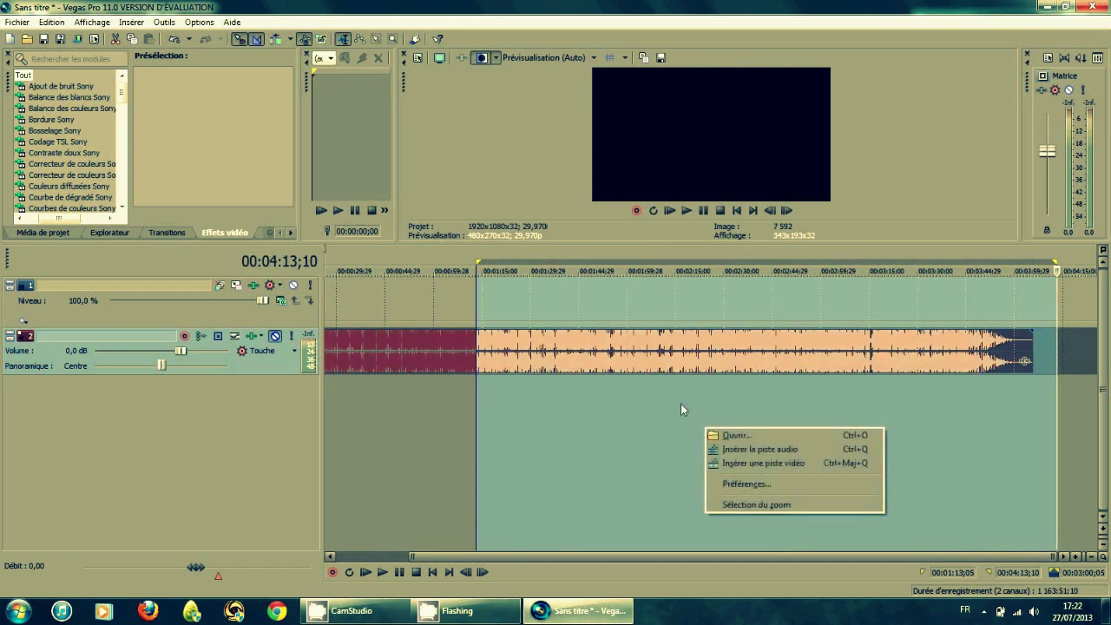
left_click(669, 356)
right_click(670, 356)
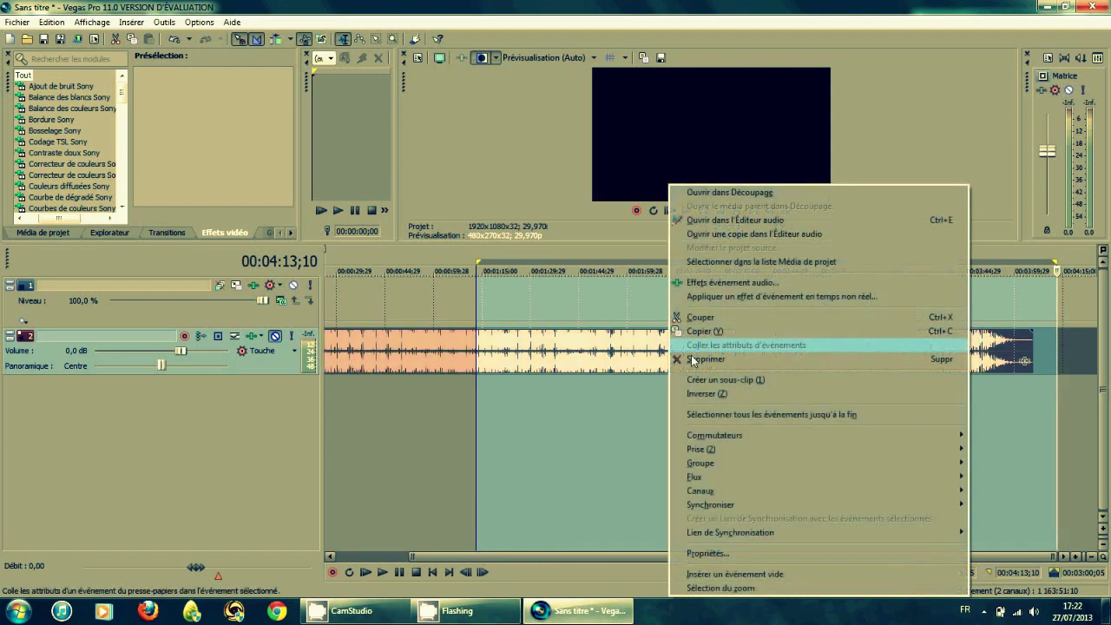
left_click(692, 359)
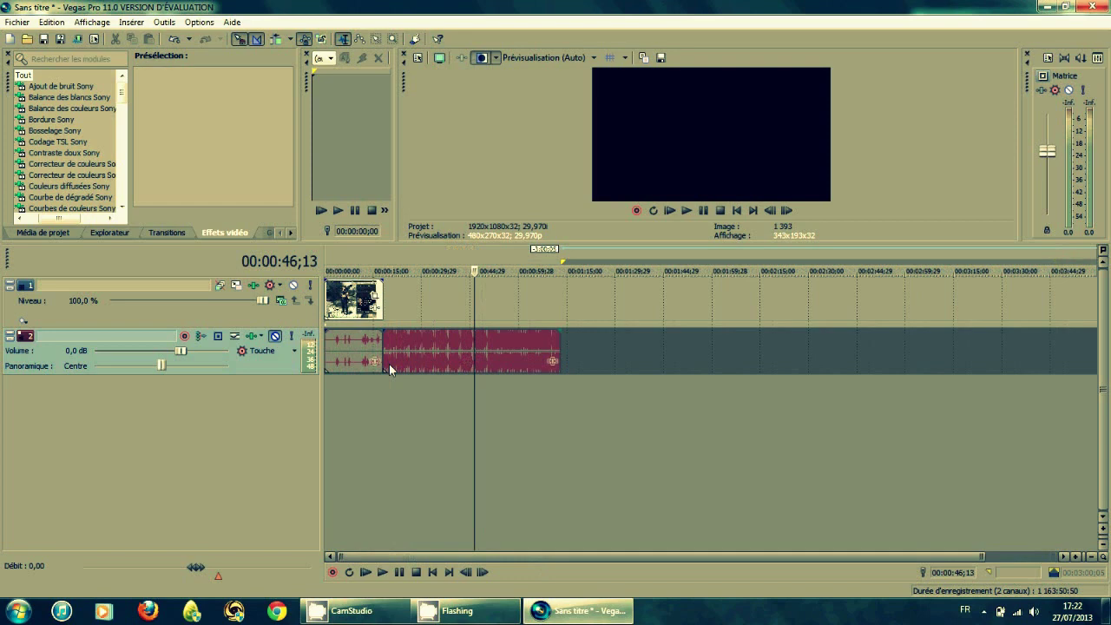
Step: Move the song away from the gameplay audio and delete its section between 00:00:52;07 and 00:01:23;21
left_click_drag(389, 369, 460, 349)
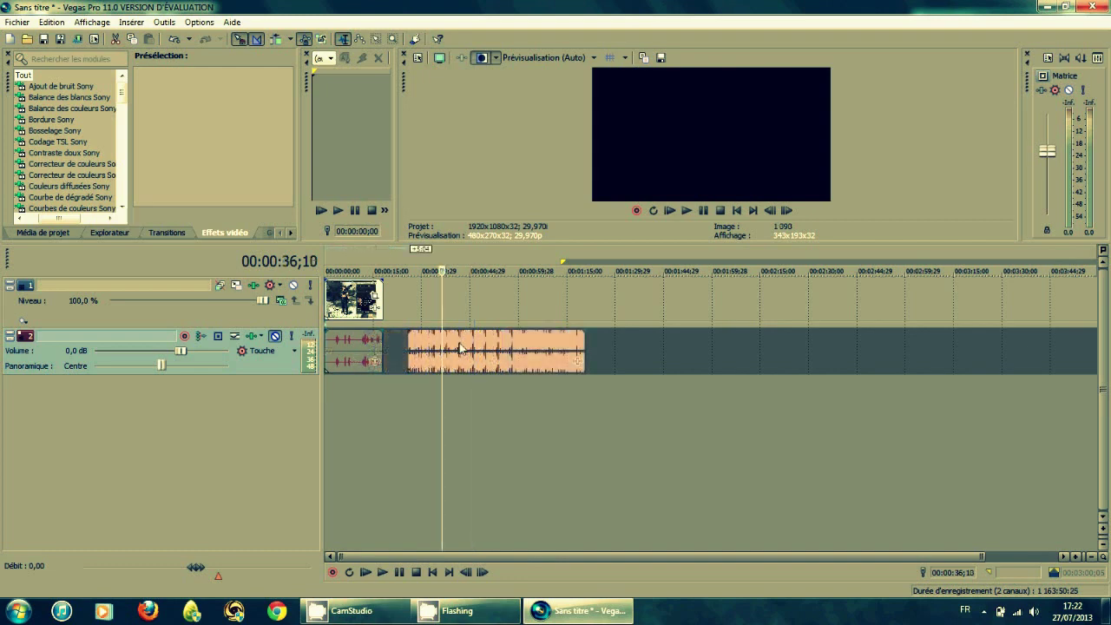
left_click_drag(493, 262, 594, 262)
right_click(524, 349)
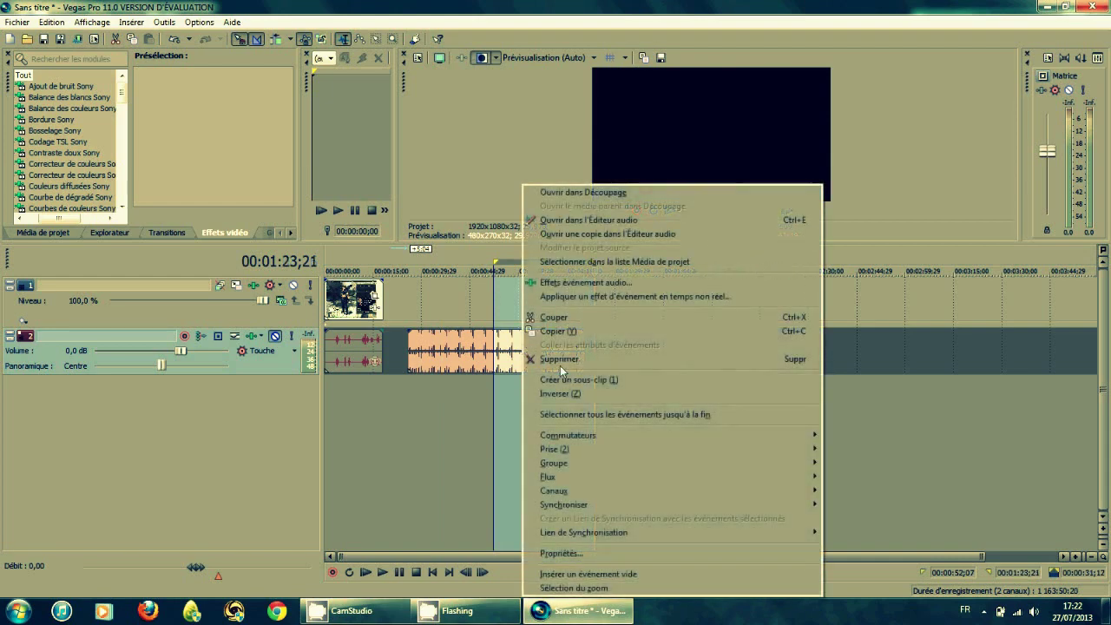
left_click(560, 363)
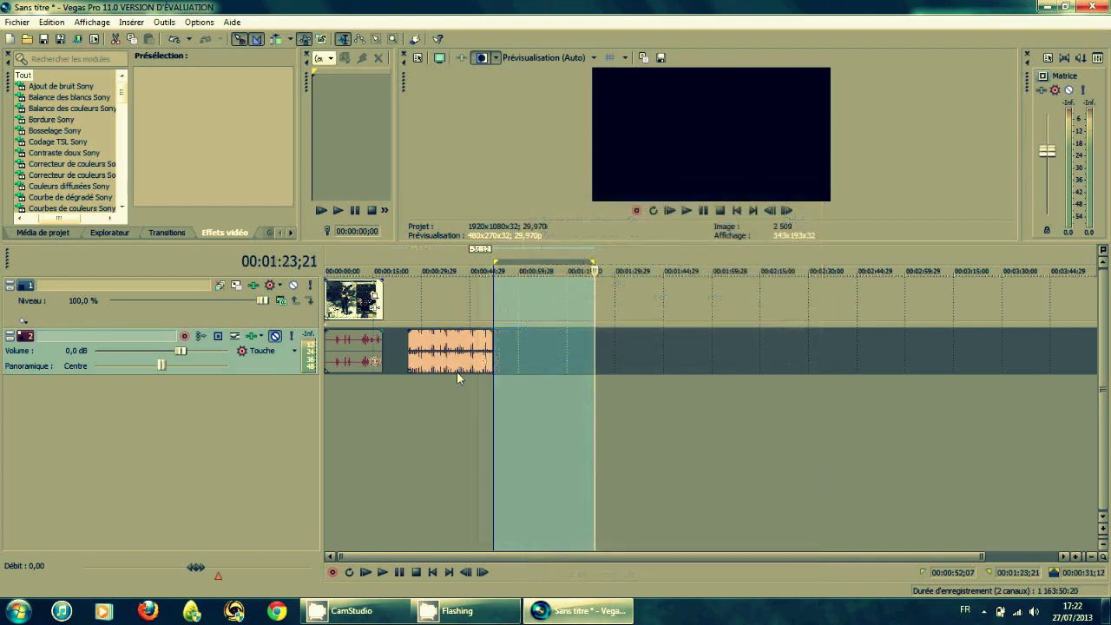
Step: Insert a new audio track and place the remaining song excerpt on it at the start of the timeline
left_click_drag(458, 377, 653, 366)
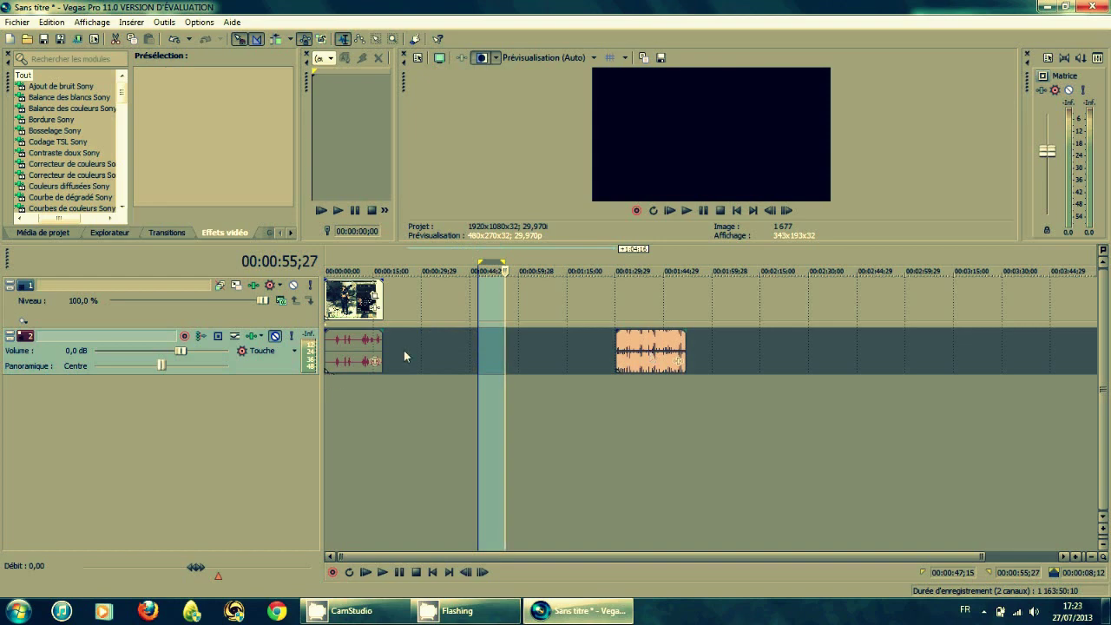
left_click(126, 22)
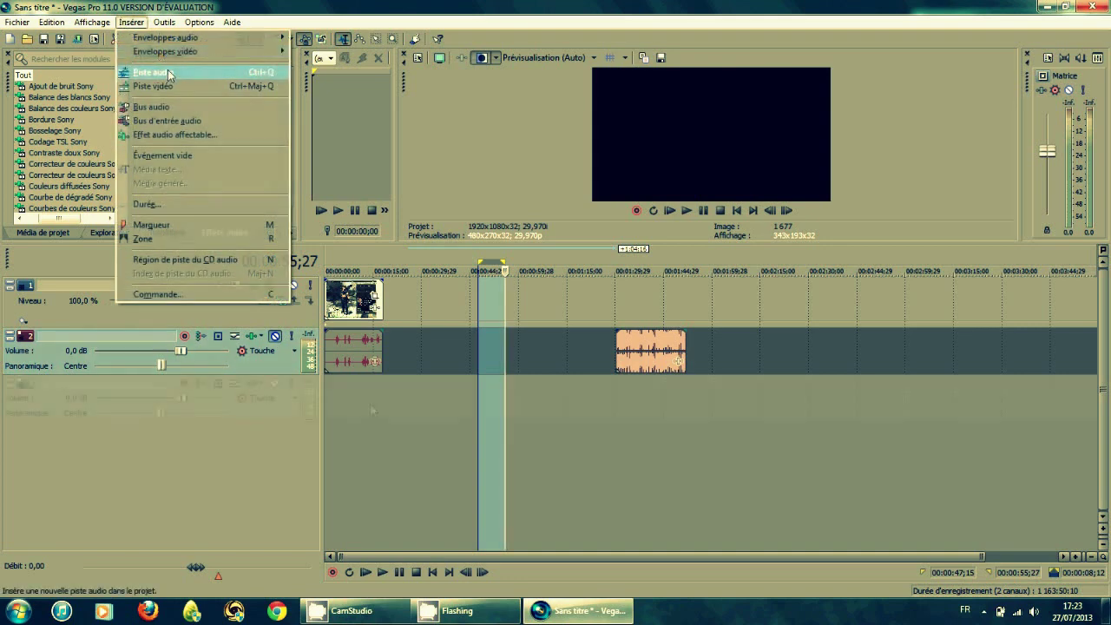
left_click(169, 74)
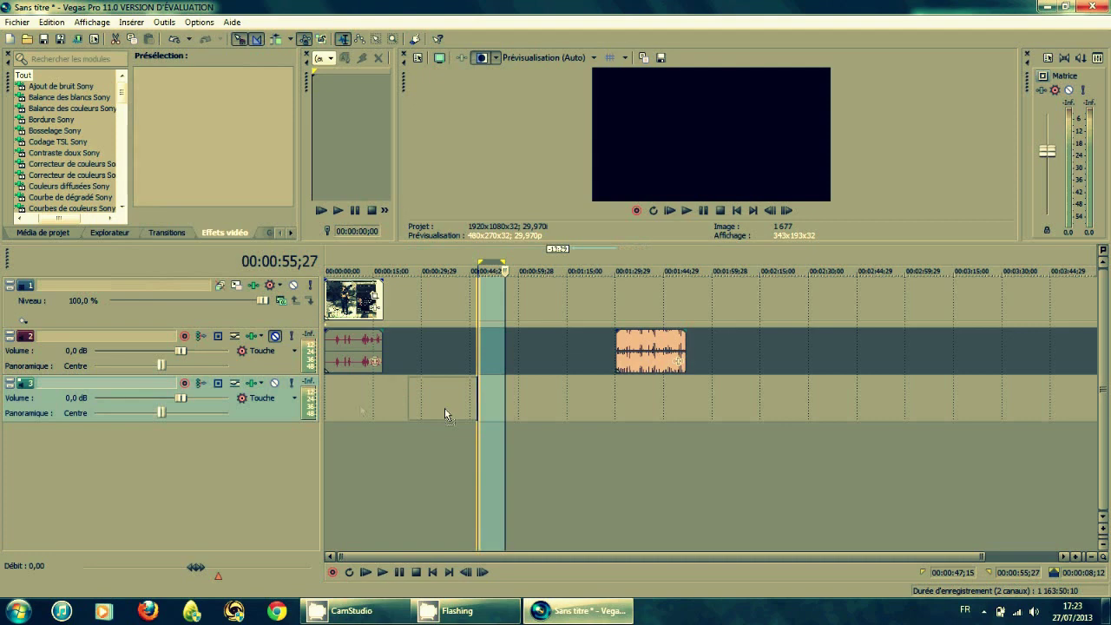
left_click_drag(359, 404, 360, 404)
Step: Select the range from 00:00:18;01 to 00:00:47;22 and delete the end of the song that overruns the video
left_click_drag(432, 448, 385, 431)
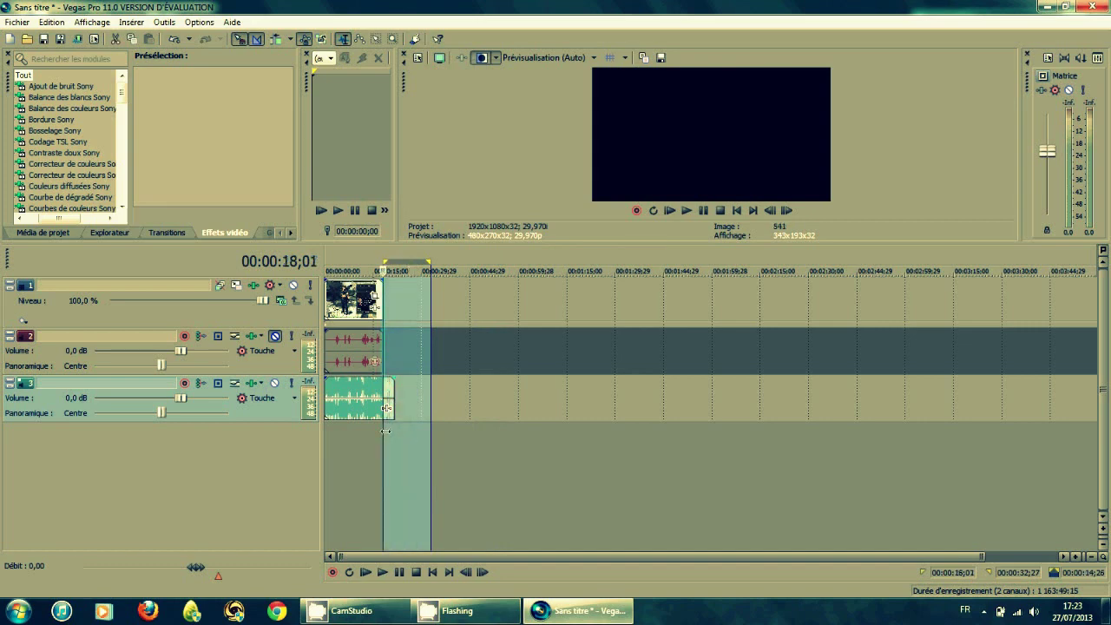
key("space")
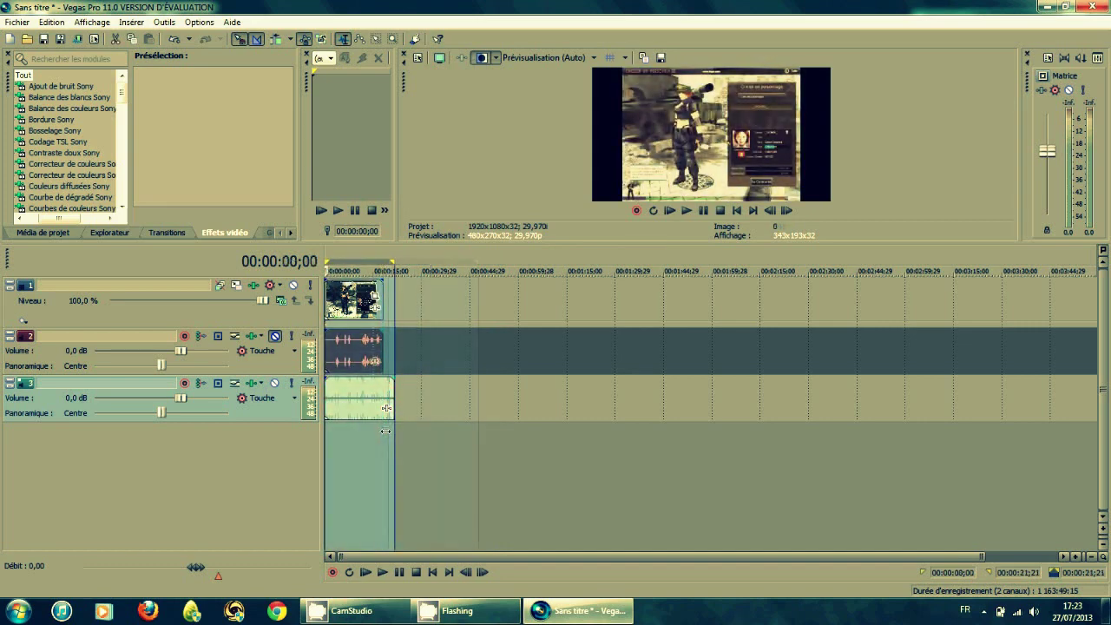
key("space")
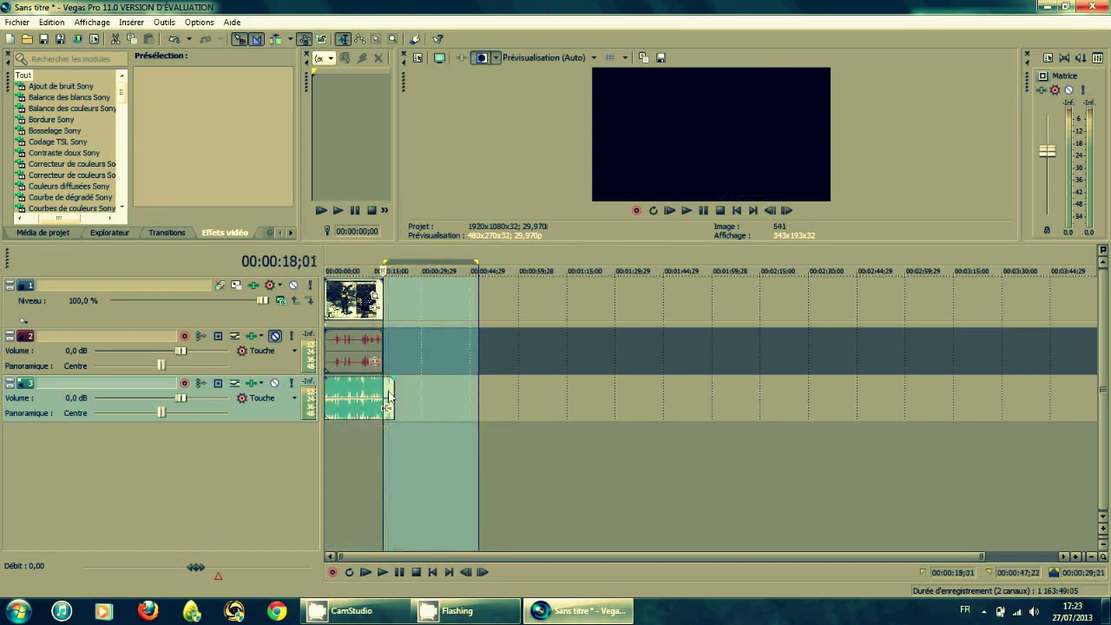
right_click(389, 397)
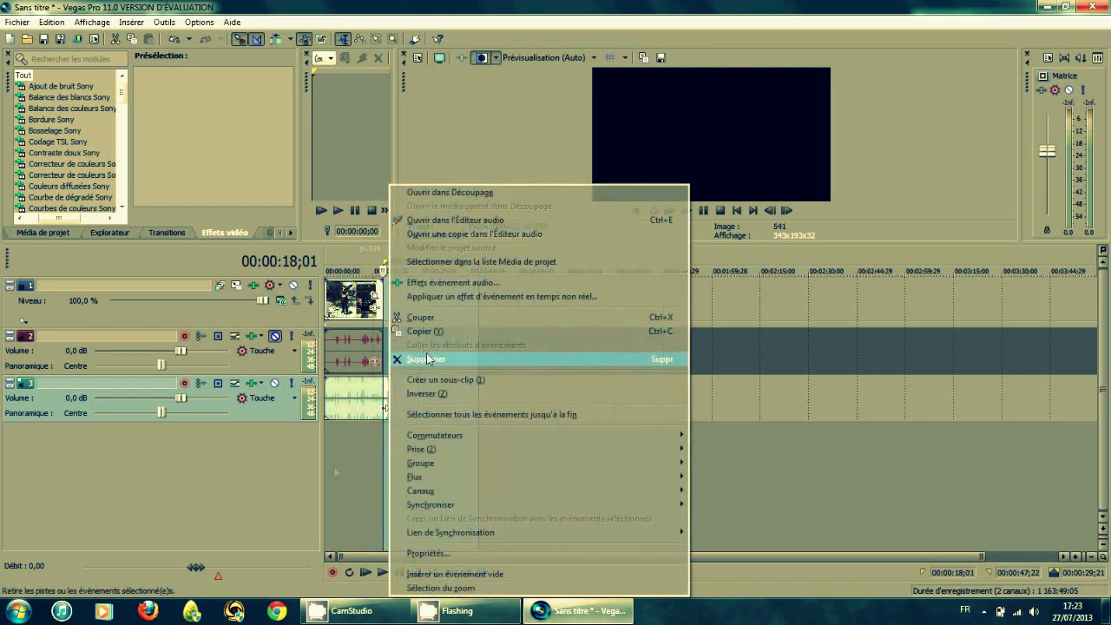
left_click(426, 358)
Step: Play the project from the start of the timeline to check the music against the video, and pause past the end
left_click(326, 437)
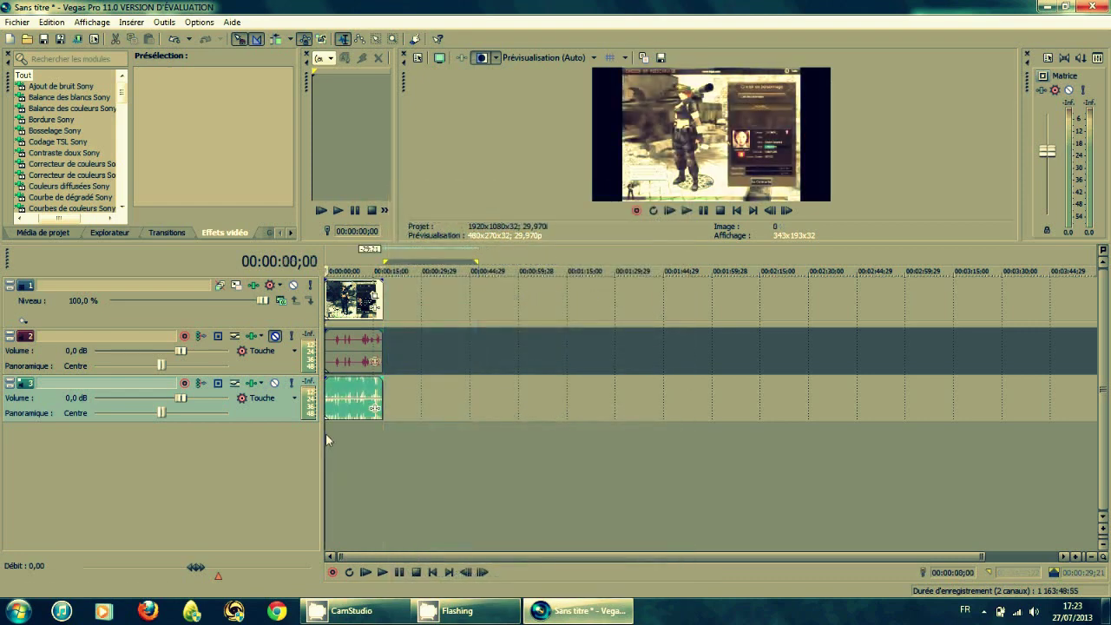
left_click(687, 211)
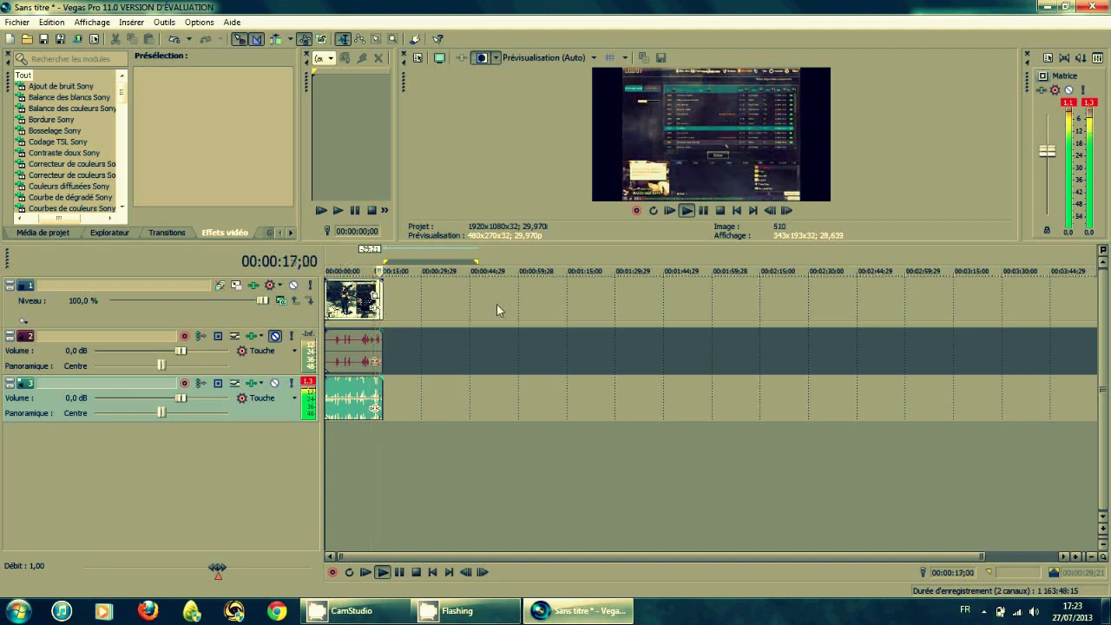
mouse_move(380, 314)
left_mouse_down()
mouse_move(415, 309)
mouse_move(382, 309)
left_mouse_up()
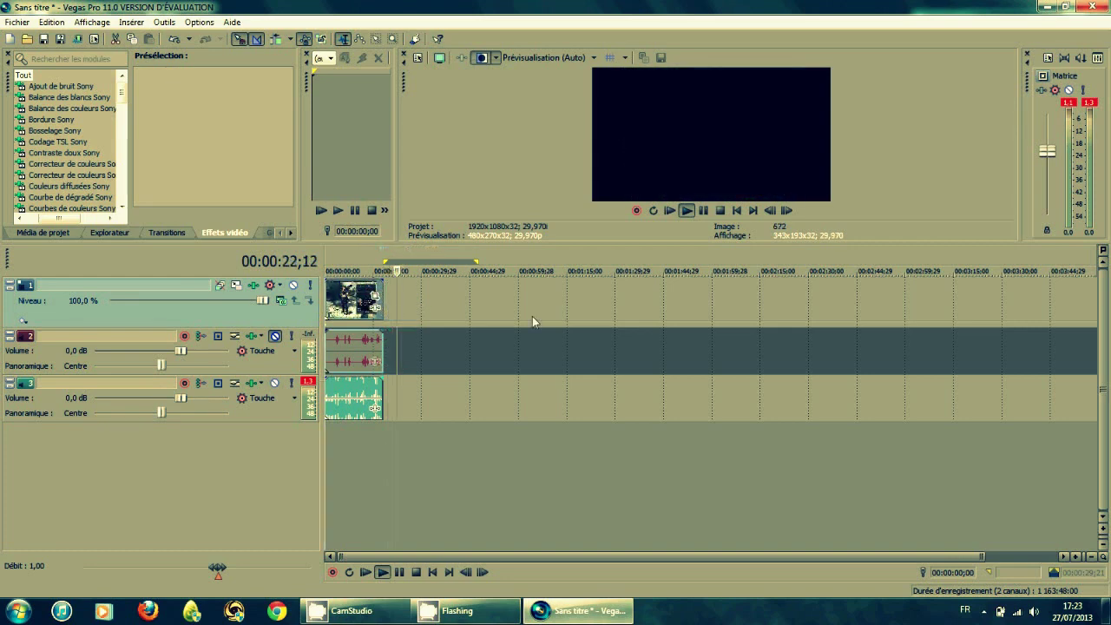
left_click(705, 210)
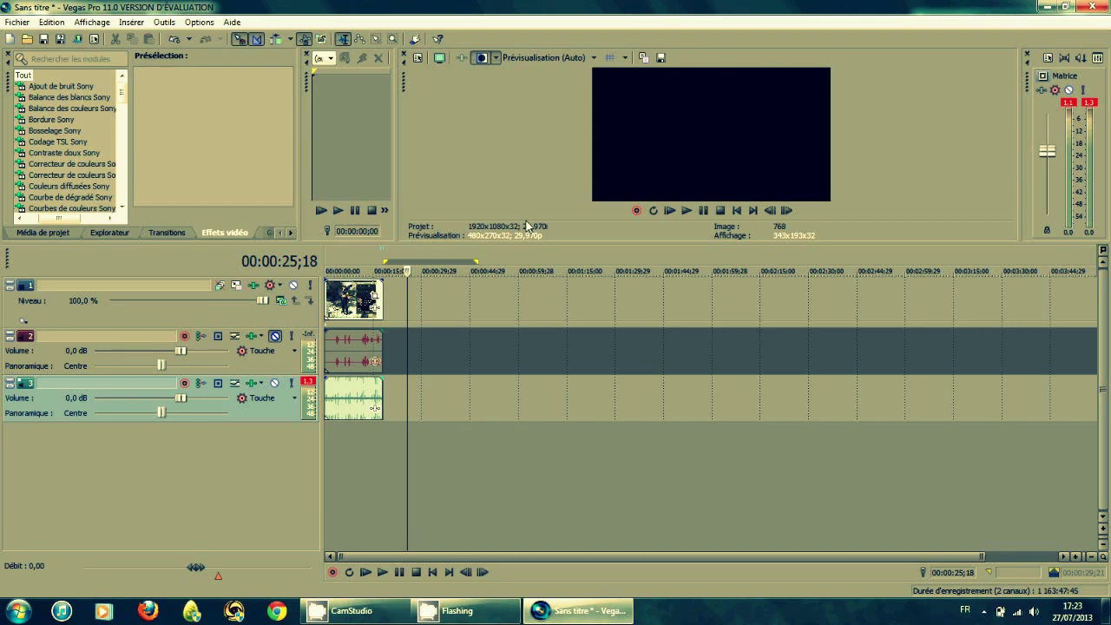
Step: Shift the gameplay clip and the song independently along the timeline, and return both to its start
left_click_drag(338, 300, 389, 315)
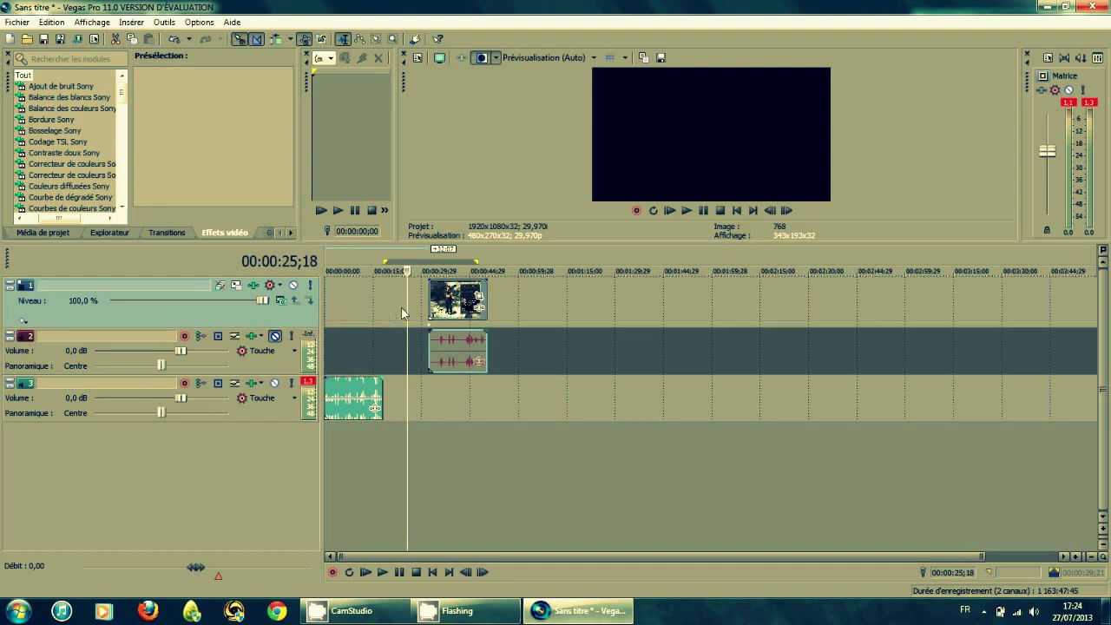
left_click_drag(455, 304, 425, 295)
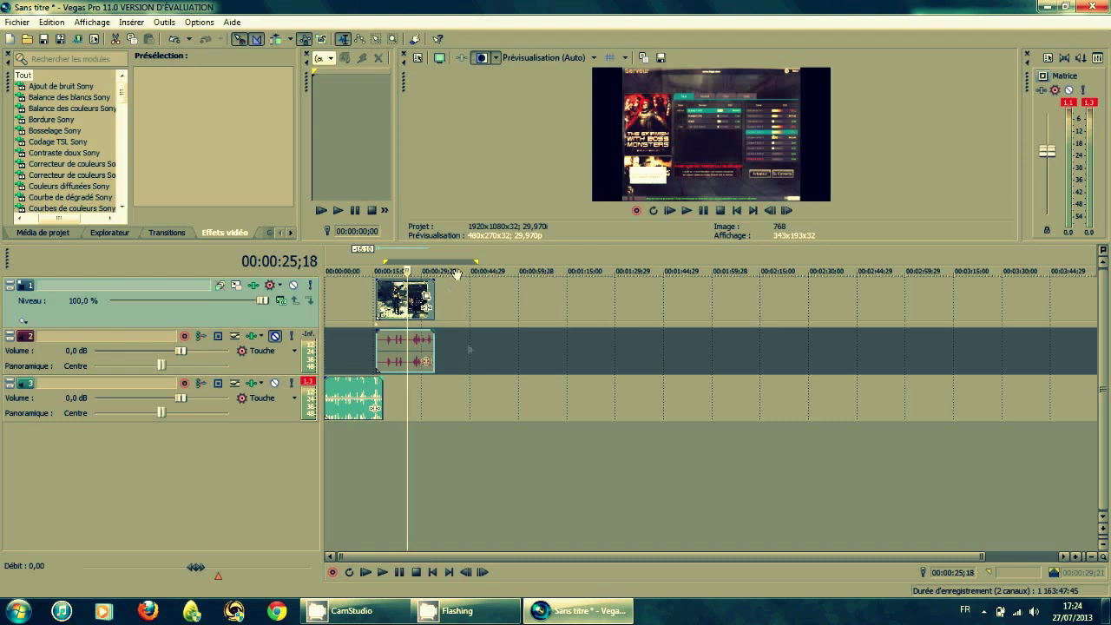
mouse_move(333, 399)
left_mouse_down()
mouse_move(375, 400)
mouse_move(332, 400)
left_mouse_up()
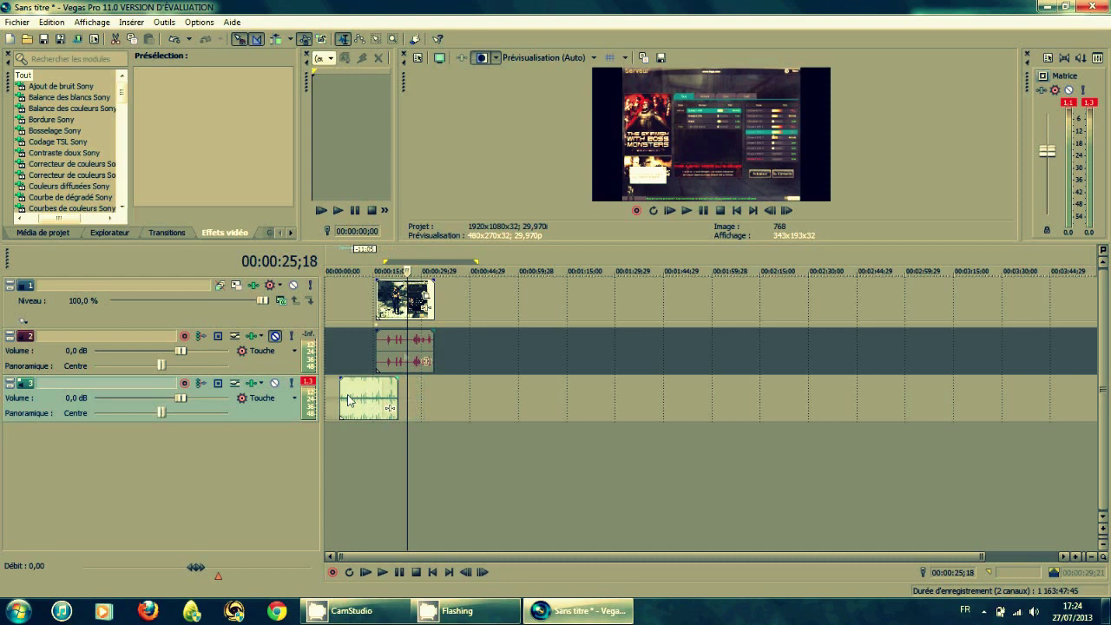
left_click_drag(405, 356, 354, 356)
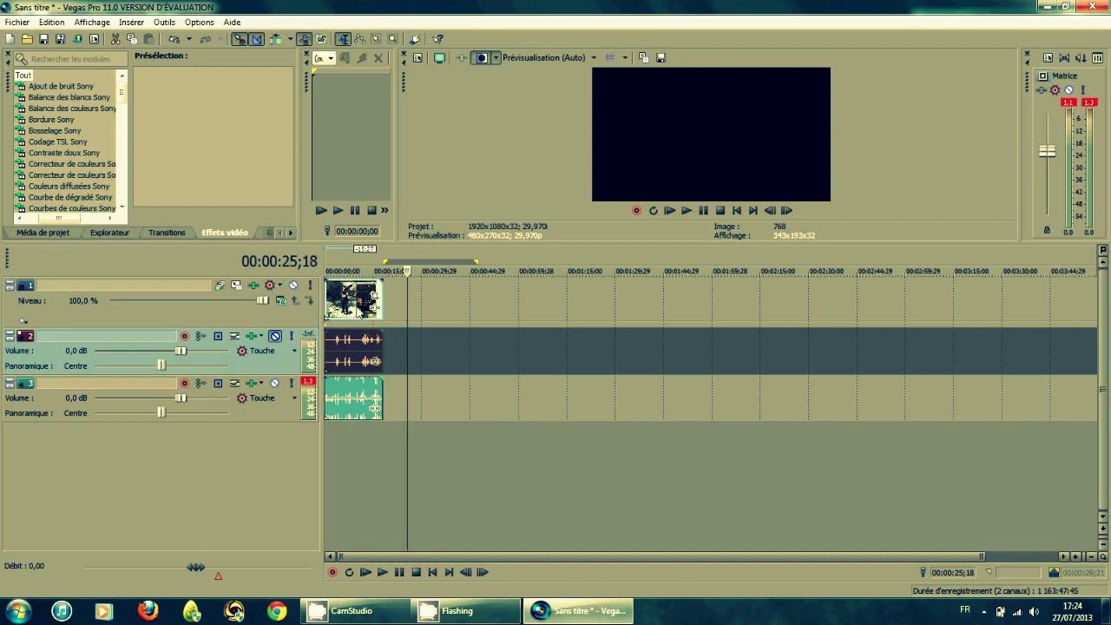
left_click_drag(365, 304, 247, 265)
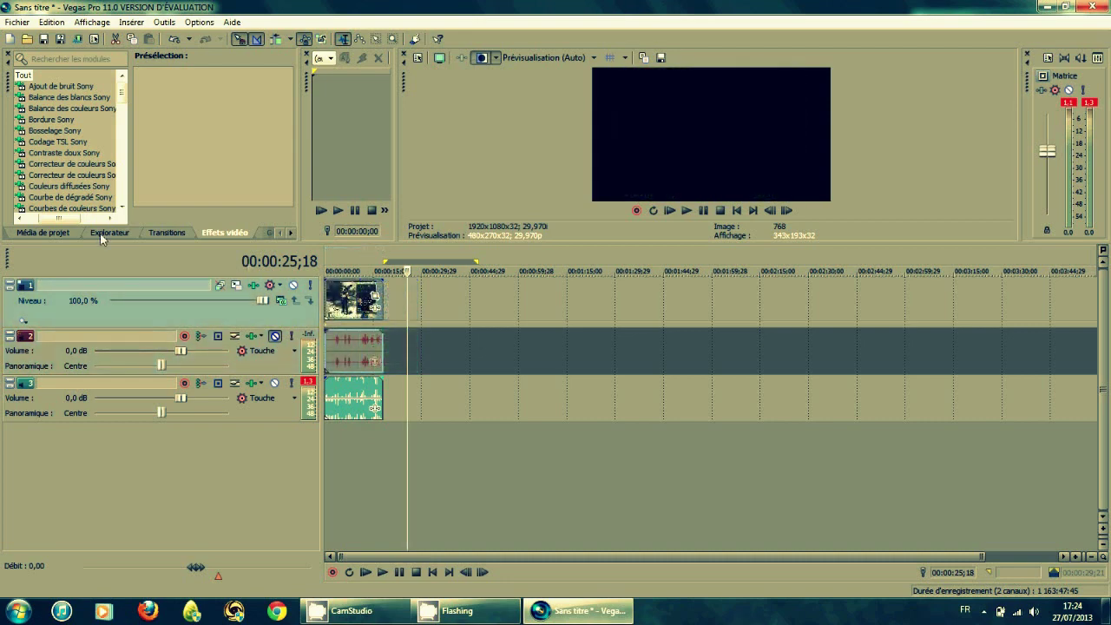
Step: Open the video track's effects chain and bring up the plug-in chooser to examine the other available effects
left_click(253, 285)
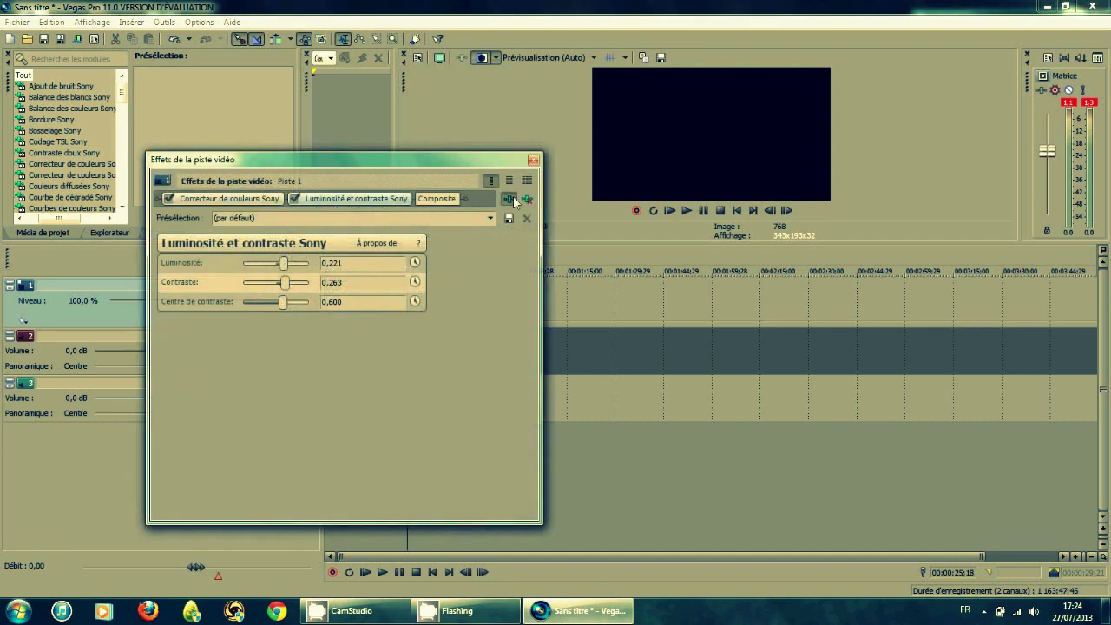
left_click(513, 198)
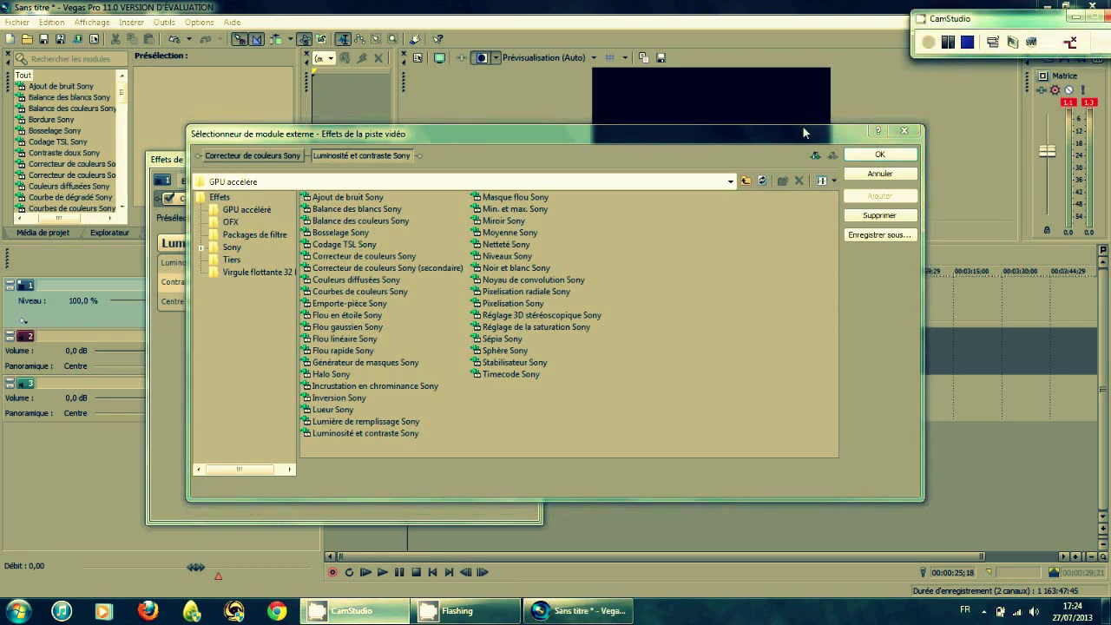
Step: Add the Déformation Sony effect to the video track, move its window clear of the timeline and place the playhead at 00:00:04;22
left_click(231, 259)
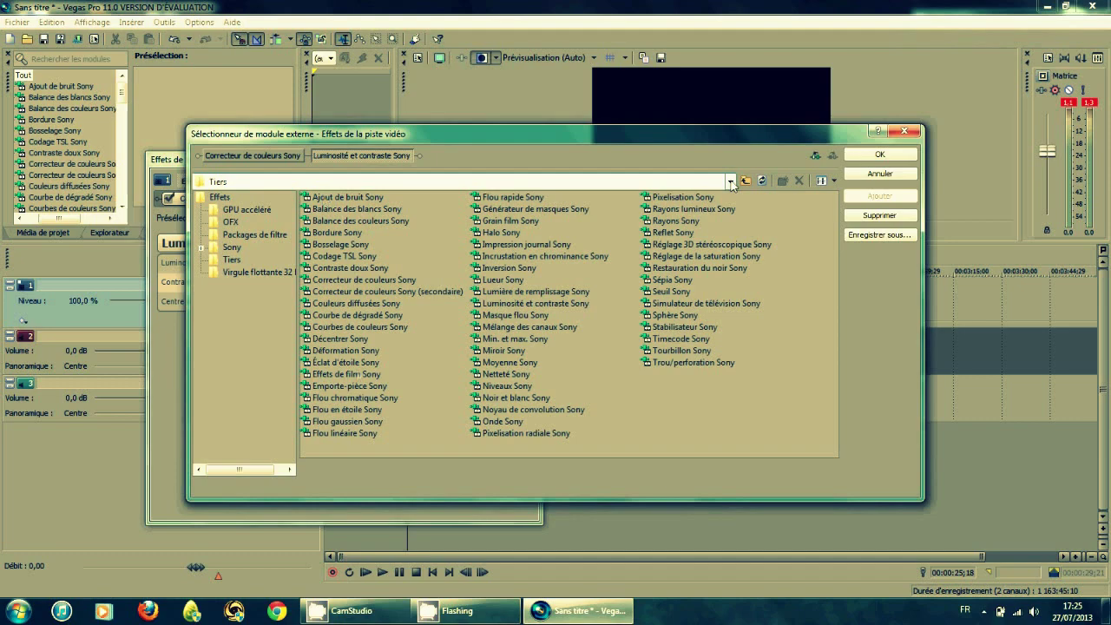
left_click(358, 351)
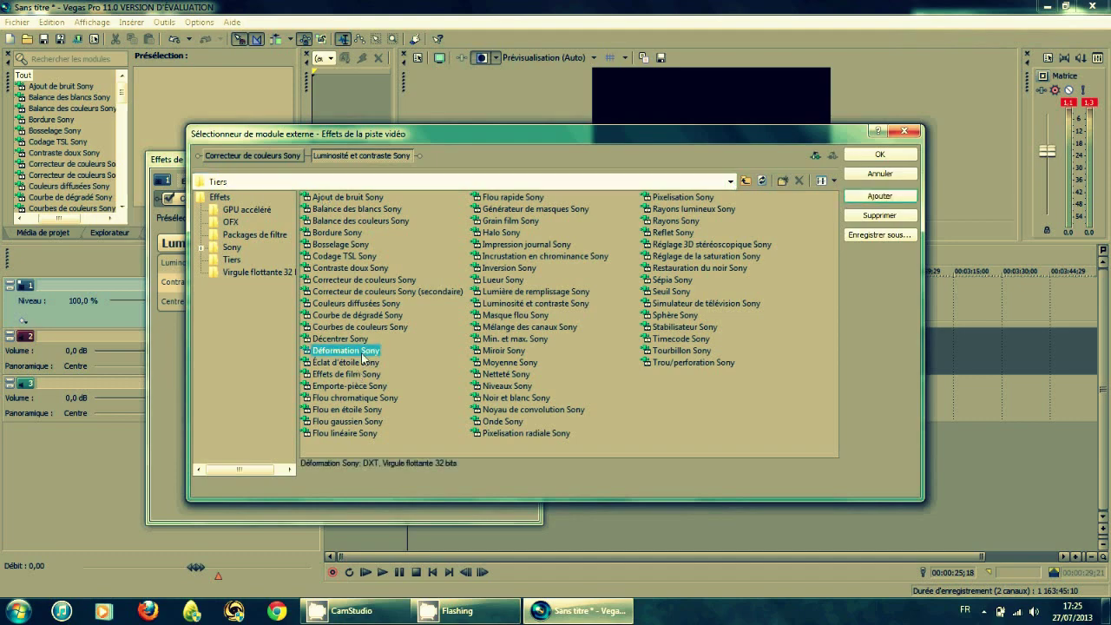
double_click(363, 357)
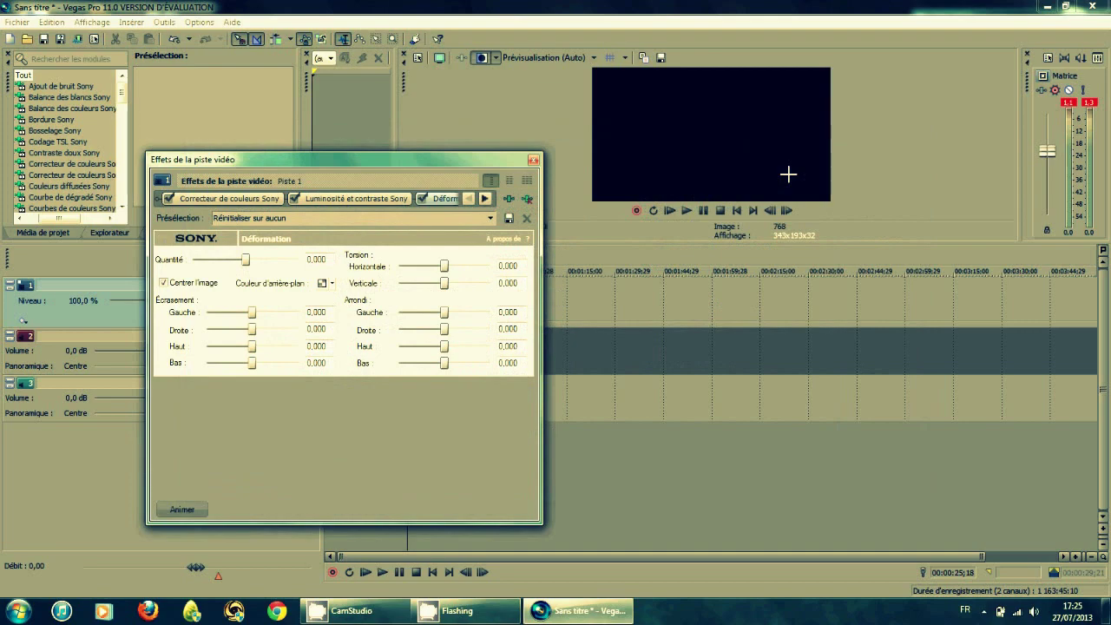
left_click_drag(460, 158, 957, 198)
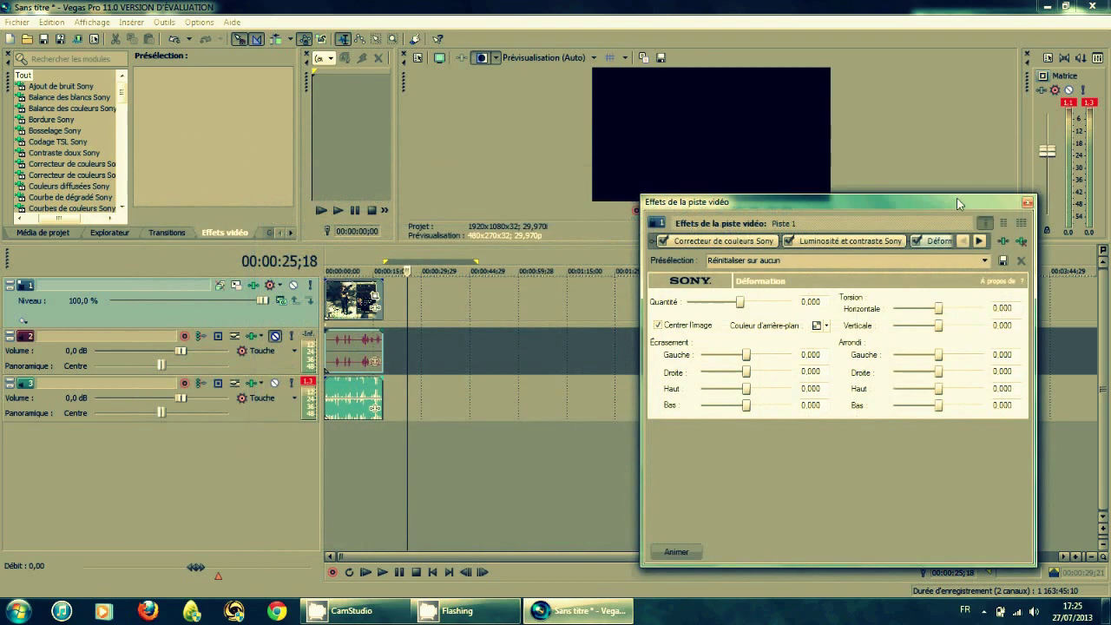
left_click(351, 421)
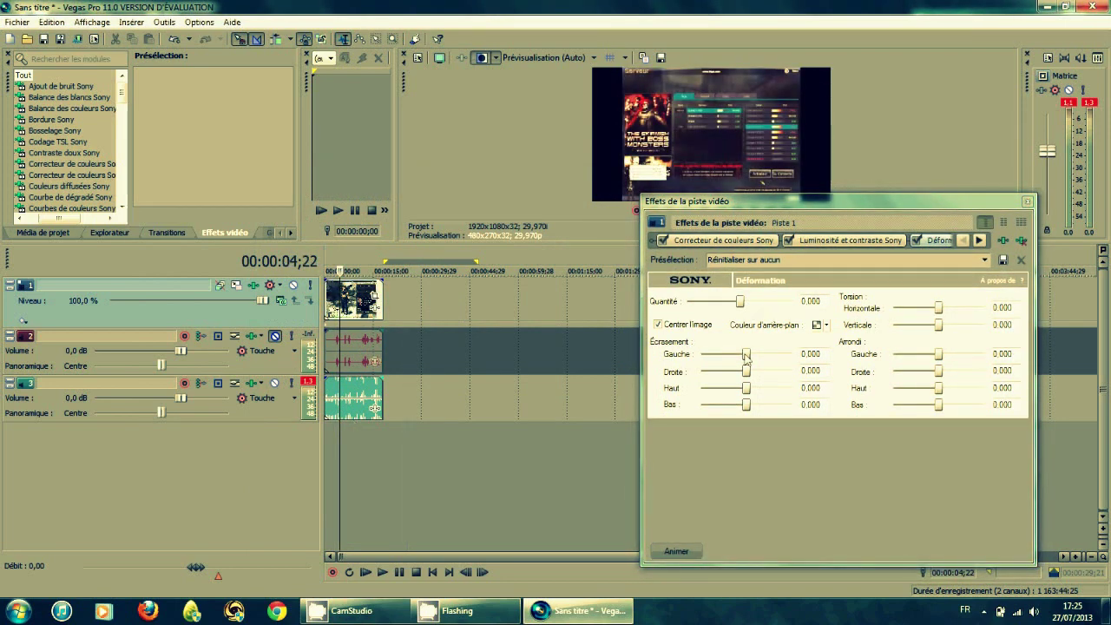
Step: Set the Déformation squeeze to -1.000 on the left and 1.000 on the right, and vary the amount, ending at 0.026
left_click_drag(746, 354, 684, 366)
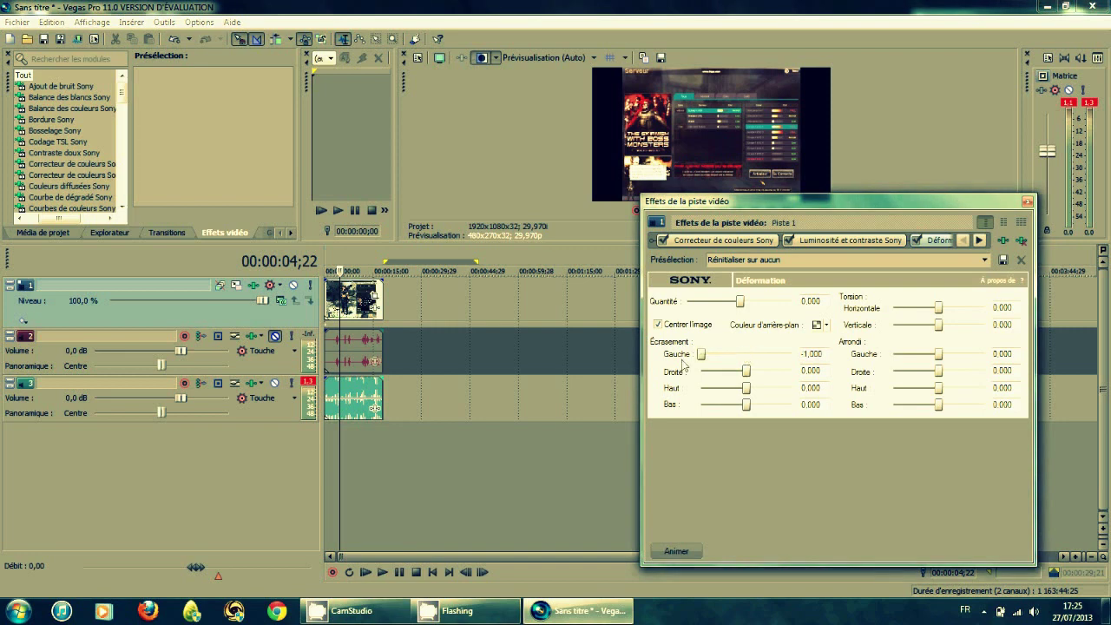
left_click_drag(747, 373, 973, 337)
mouse_move(740, 300)
left_mouse_down()
mouse_move(772, 304)
mouse_move(720, 303)
left_mouse_up()
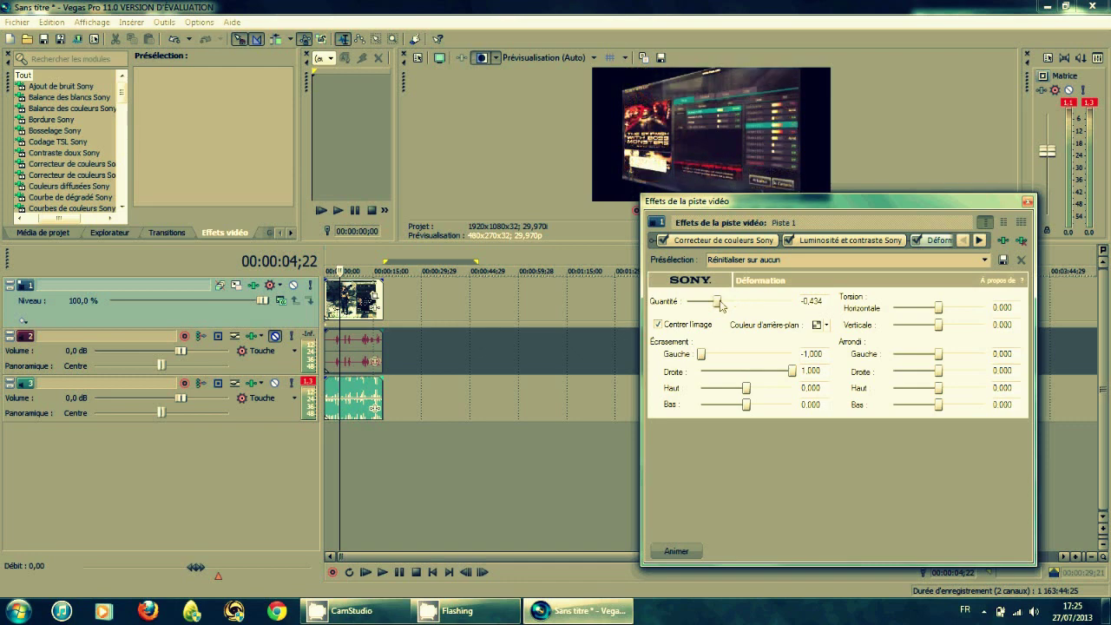
left_click_drag(721, 306, 744, 303)
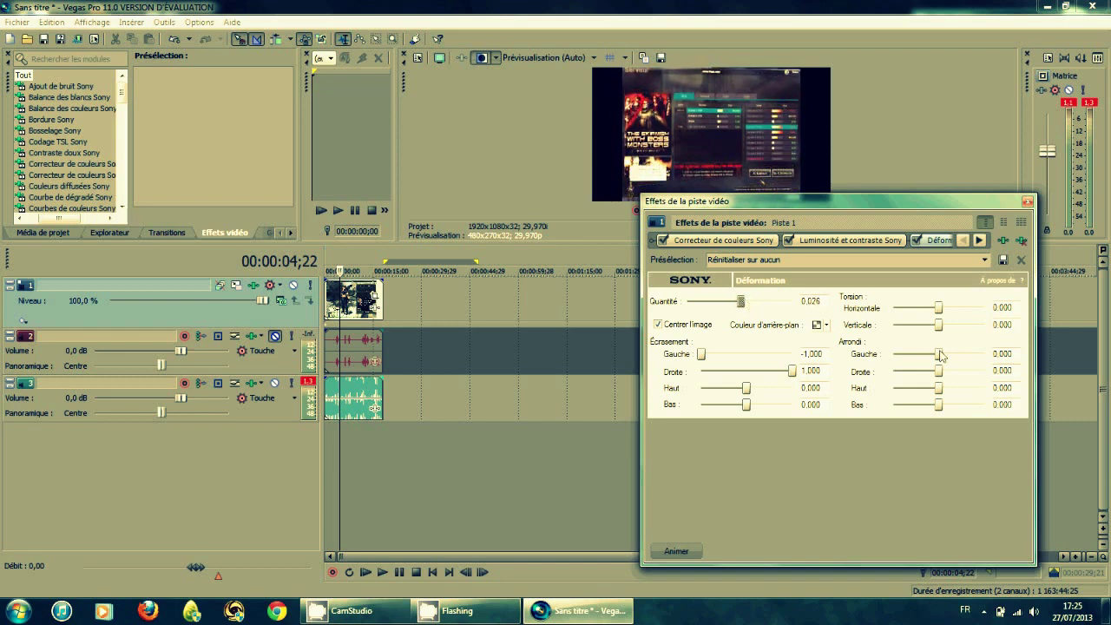
Step: Set the Déformation rounding to -1.000 on the left and 1.000 on the right, and raise the amount to 0.132
left_click_drag(941, 355, 986, 372)
left_click(900, 370)
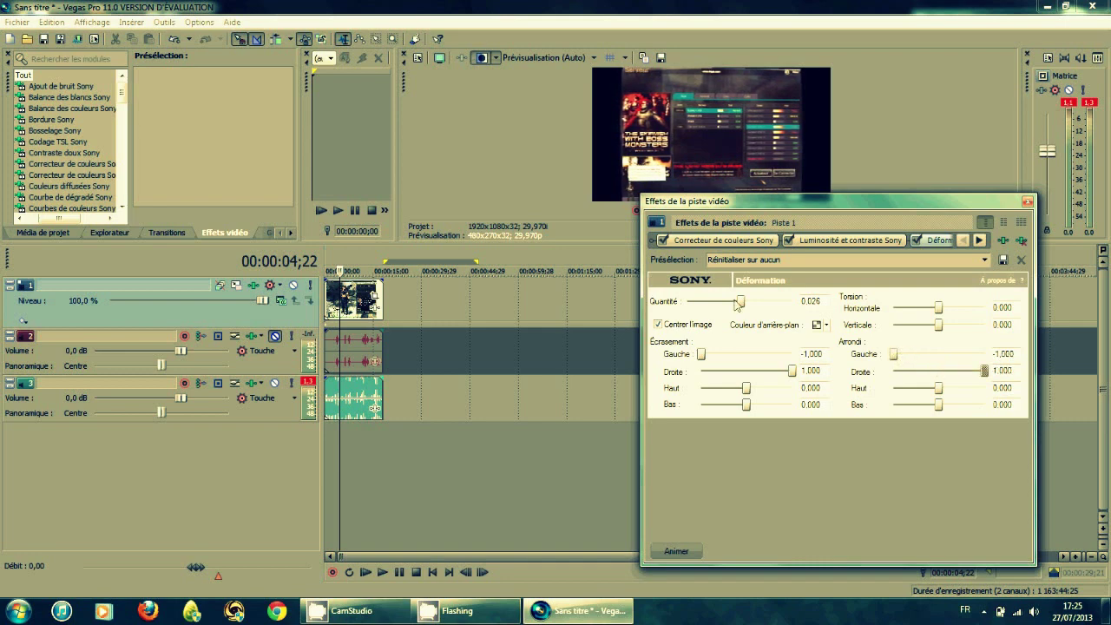
mouse_move(736, 304)
left_mouse_down()
mouse_move(790, 303)
mouse_move(743, 303)
mouse_move(753, 302)
left_mouse_up()
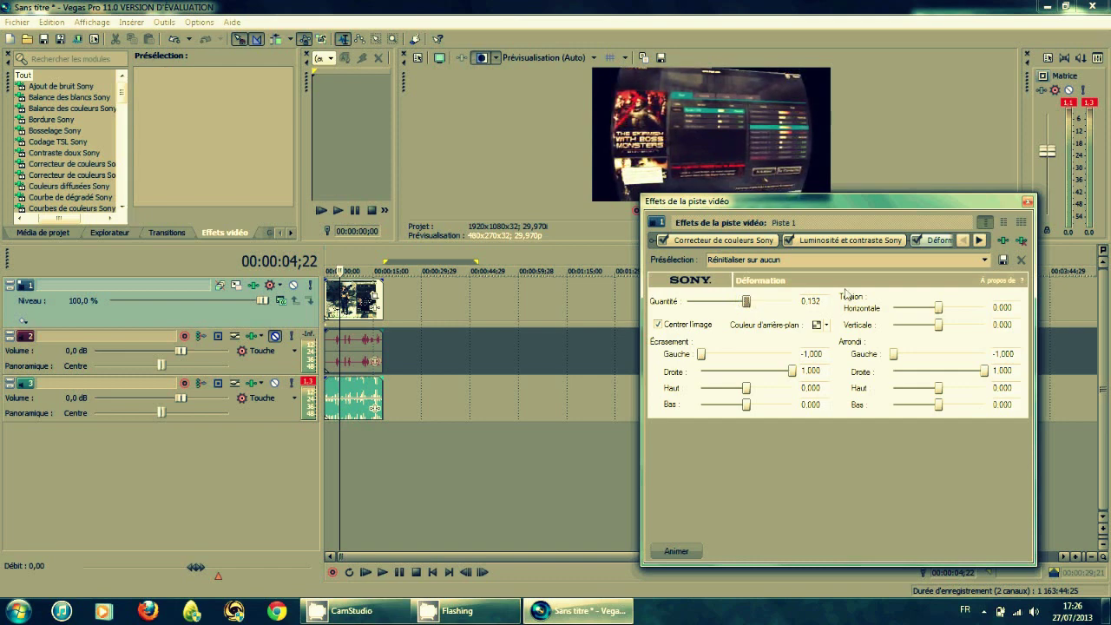
Step: Try different twist values in the Déformation effect, ending at -0.740 horizontal and -1.000 vertical
mouse_move(940, 310)
left_mouse_down()
mouse_move(987, 308)
mouse_move(894, 327)
mouse_move(1040, 335)
mouse_move(934, 324)
mouse_move(950, 311)
left_mouse_up()
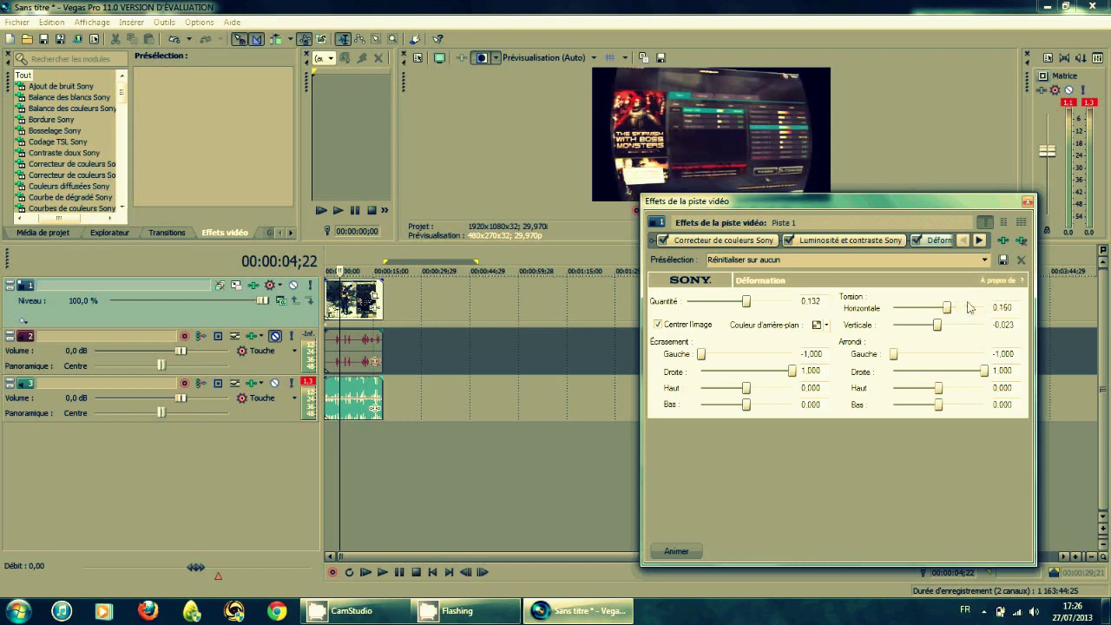
left_click_drag(947, 308, 893, 324)
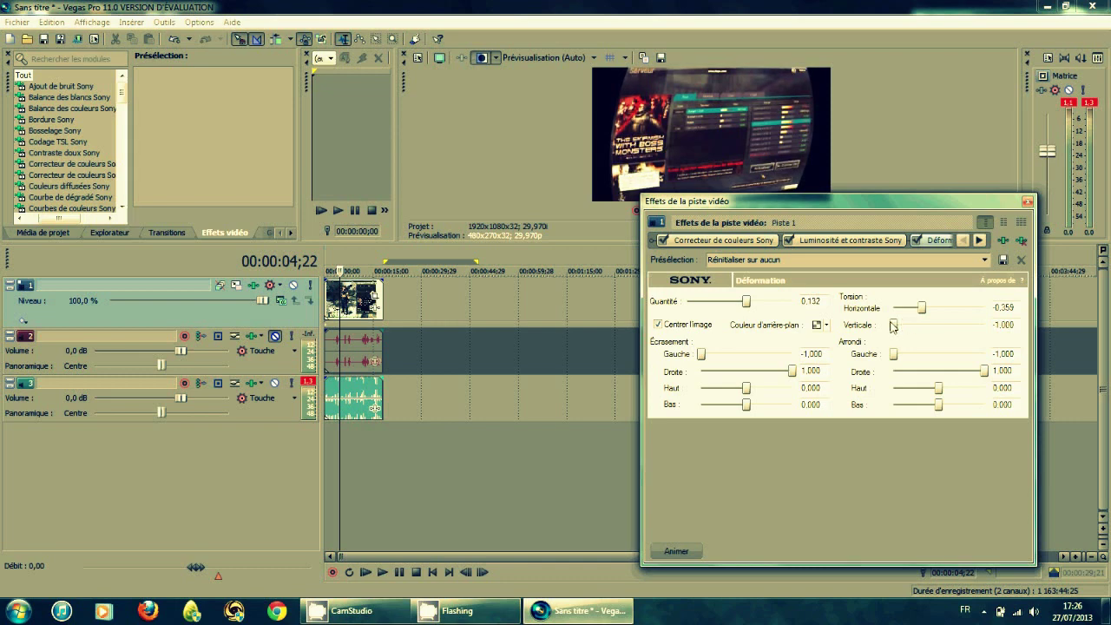
left_click_drag(922, 307, 990, 308)
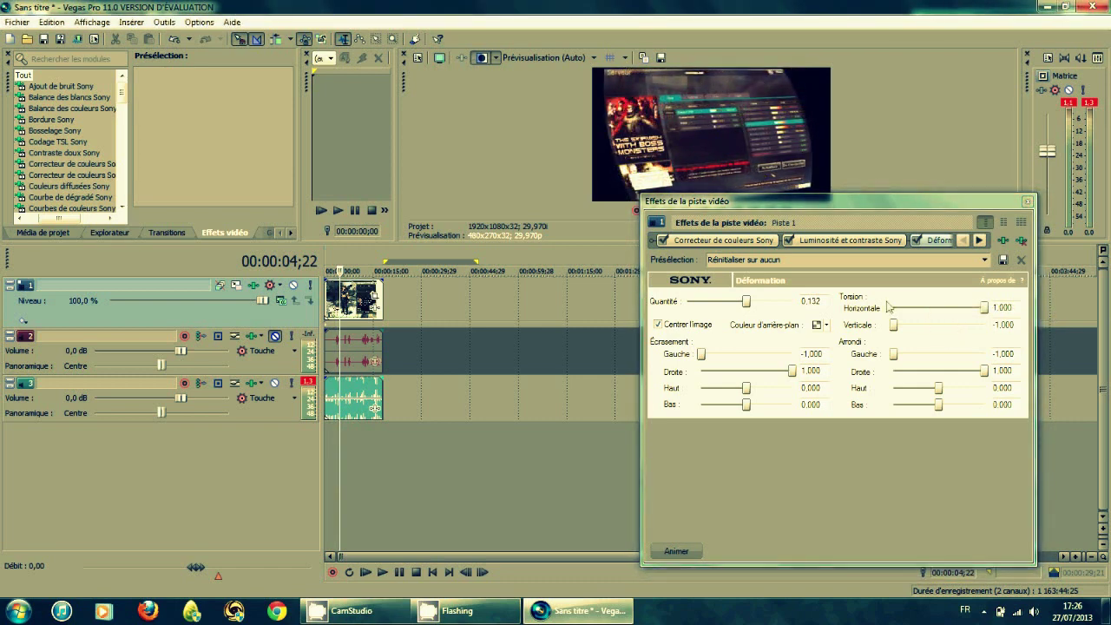
left_click_drag(987, 309, 907, 310)
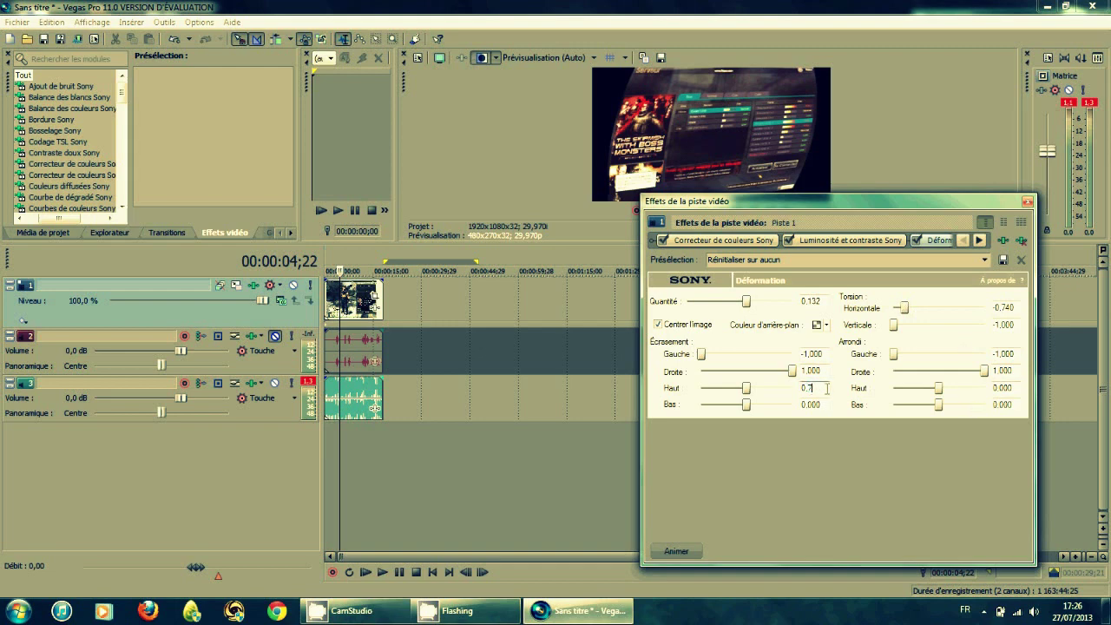
Step: Set the Déformation squeeze to 0.700 for both top and bottom, and raise the amount to 0.210
key("Return")
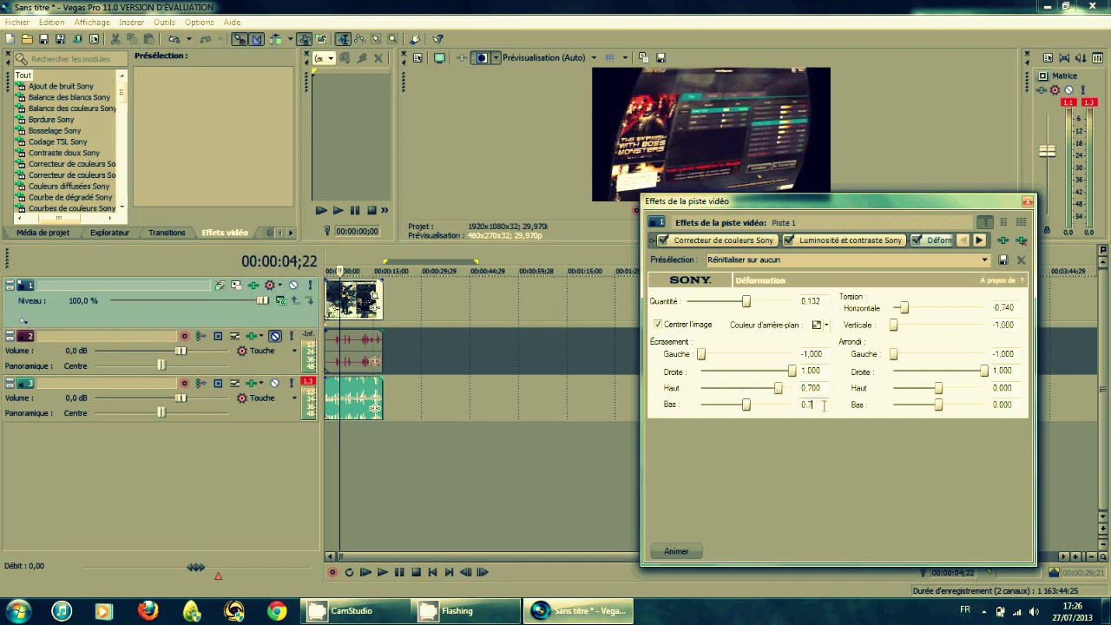
left_click(817, 405)
type("0.700")
mouse_move(746, 301)
left_mouse_down()
mouse_move(755, 302)
mouse_move(747, 306)
left_mouse_up()
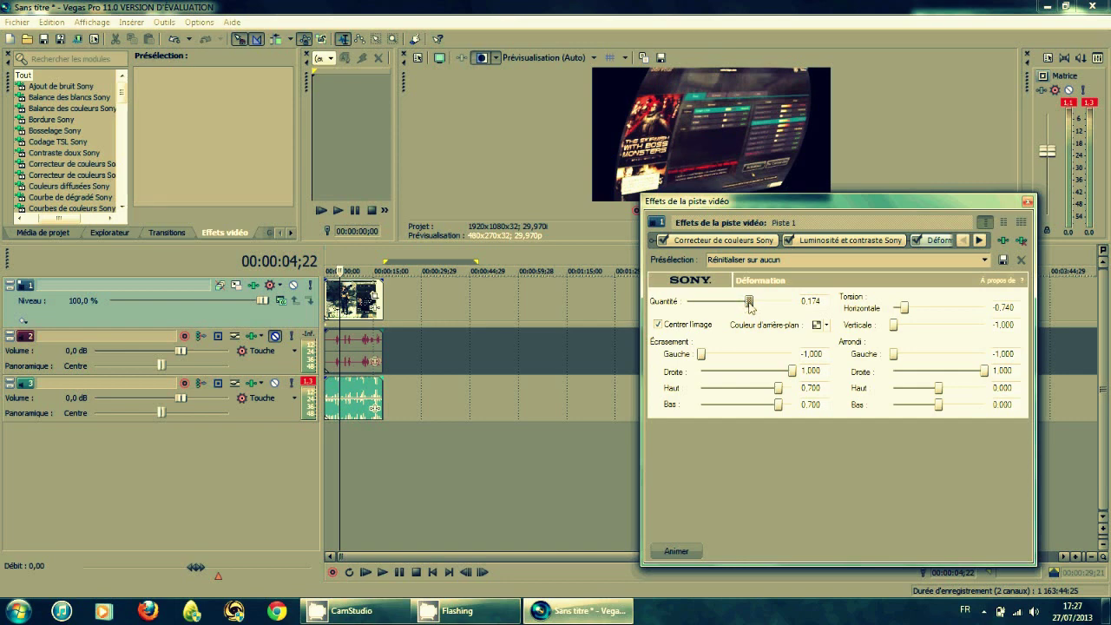
left_click_drag(750, 306, 751, 307)
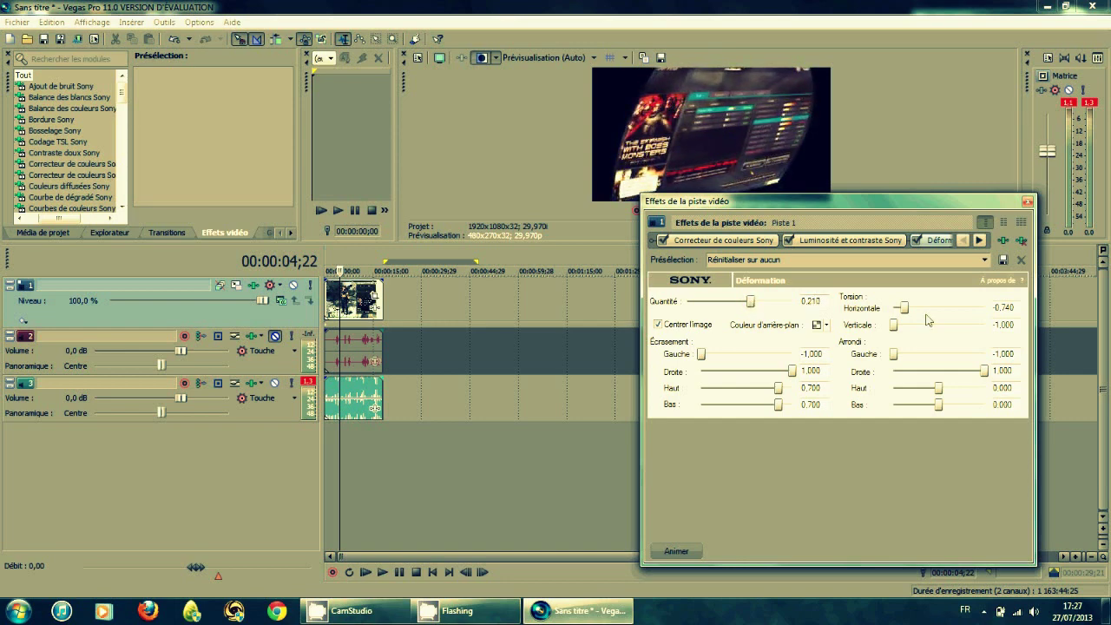
Step: Set the horizontal twist to 1.000 and bring the Déformation amount down to 0.013
left_click_drag(904, 308, 1041, 317)
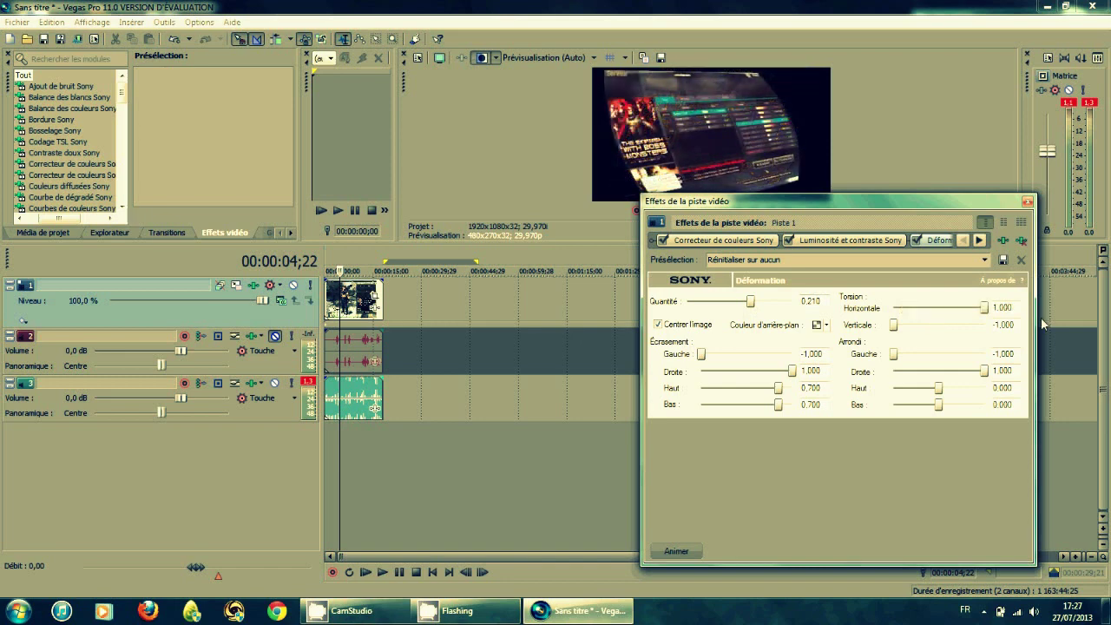
mouse_move(748, 308)
left_mouse_down()
mouse_move(758, 308)
mouse_move(743, 313)
left_mouse_up()
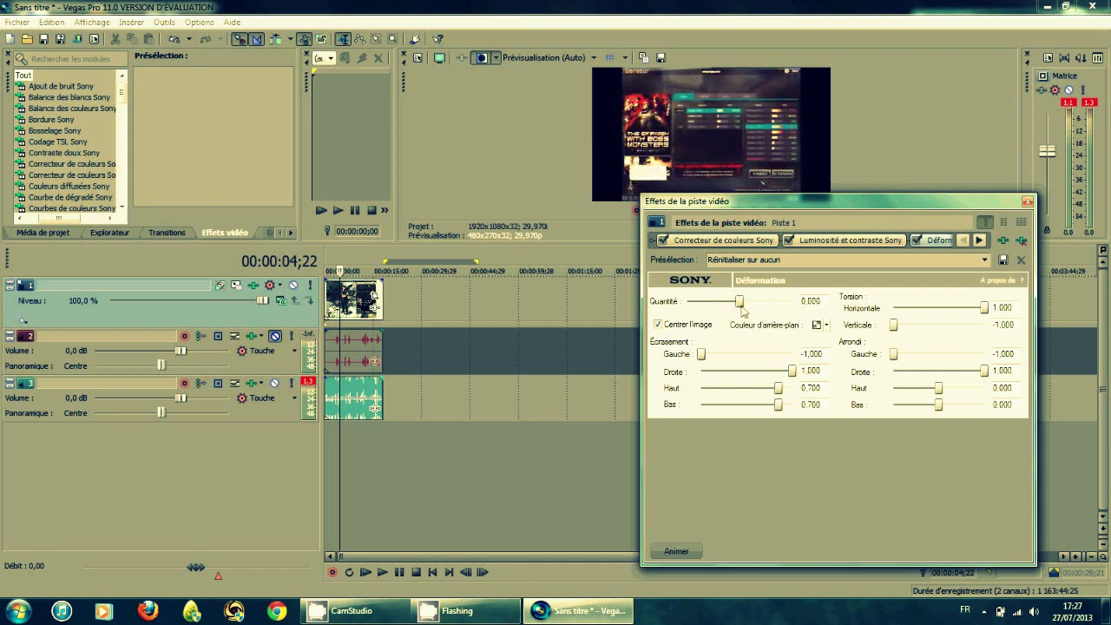
left_click_drag(743, 313, 744, 313)
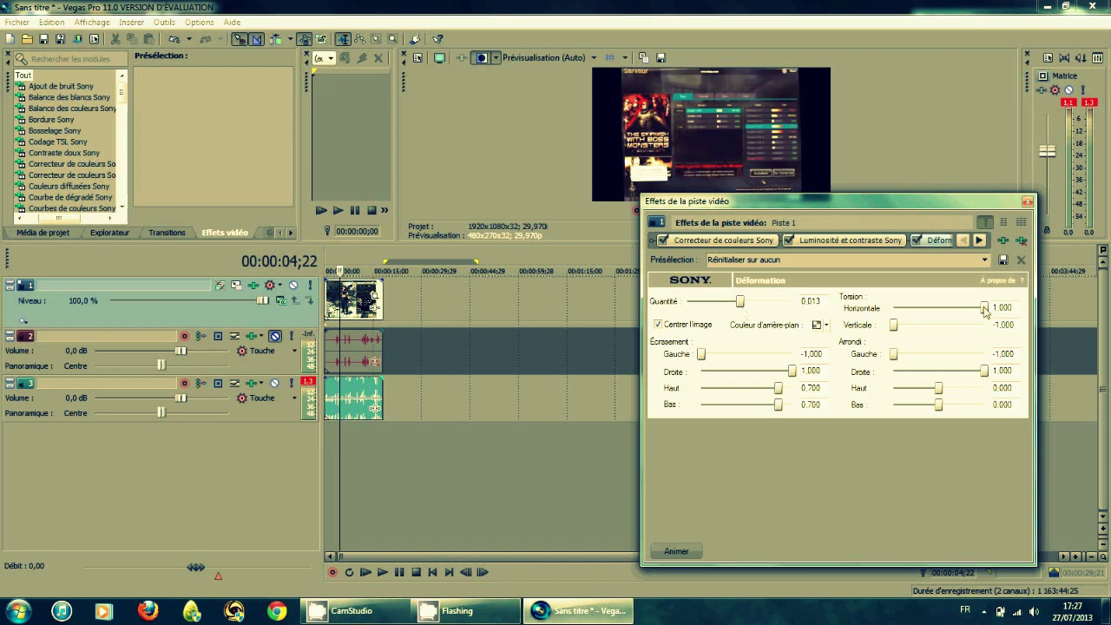
Step: Reset the horizontal and vertical twist to 0.000 and set the Déformation amount to -0.013
left_click_drag(984, 310, 979, 317)
double_click(1005, 307)
type("0.00")
left_click(987, 326)
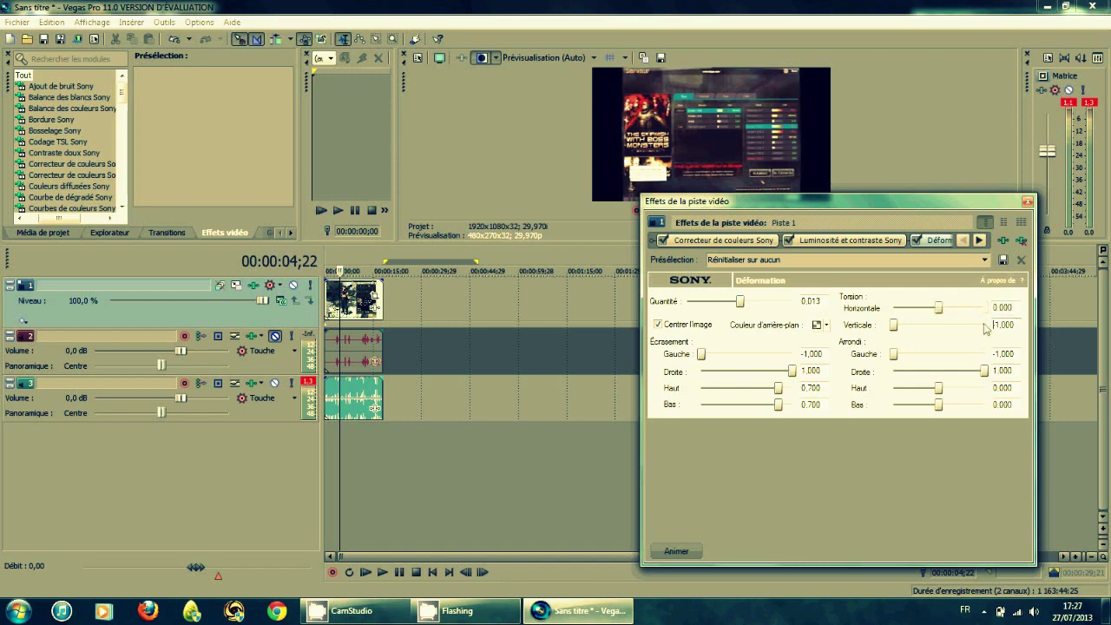
double_click(990, 326)
type("0.000")
mouse_move(741, 302)
left_mouse_down()
mouse_move(767, 306)
mouse_move(740, 306)
left_mouse_up()
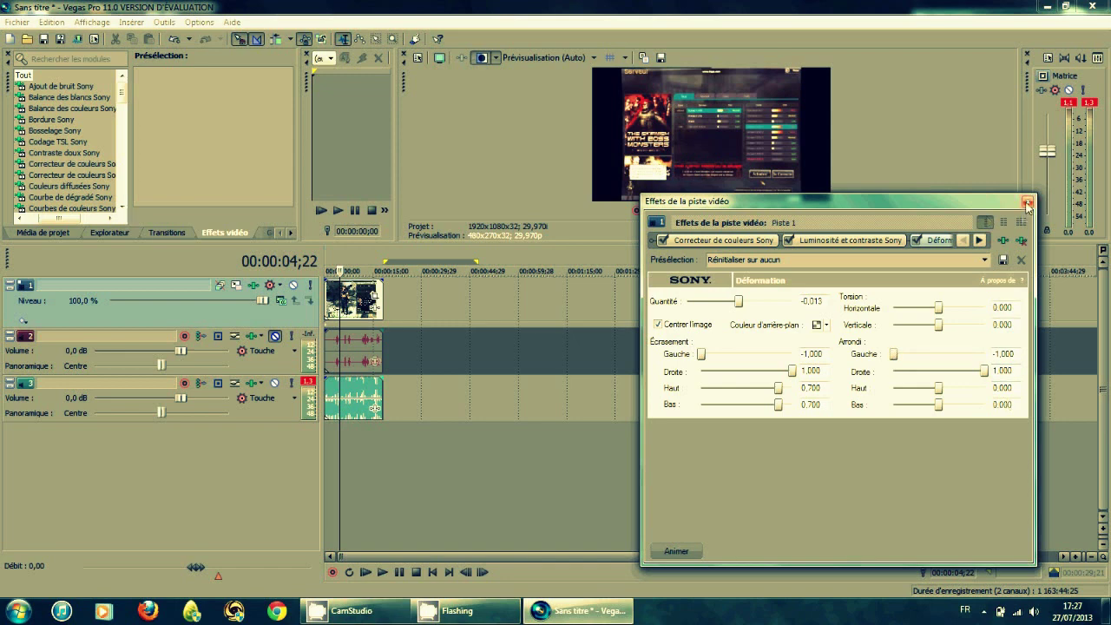
Step: Remove the Déformation effect from the video track, close the effects window and start playback
left_click(1023, 241)
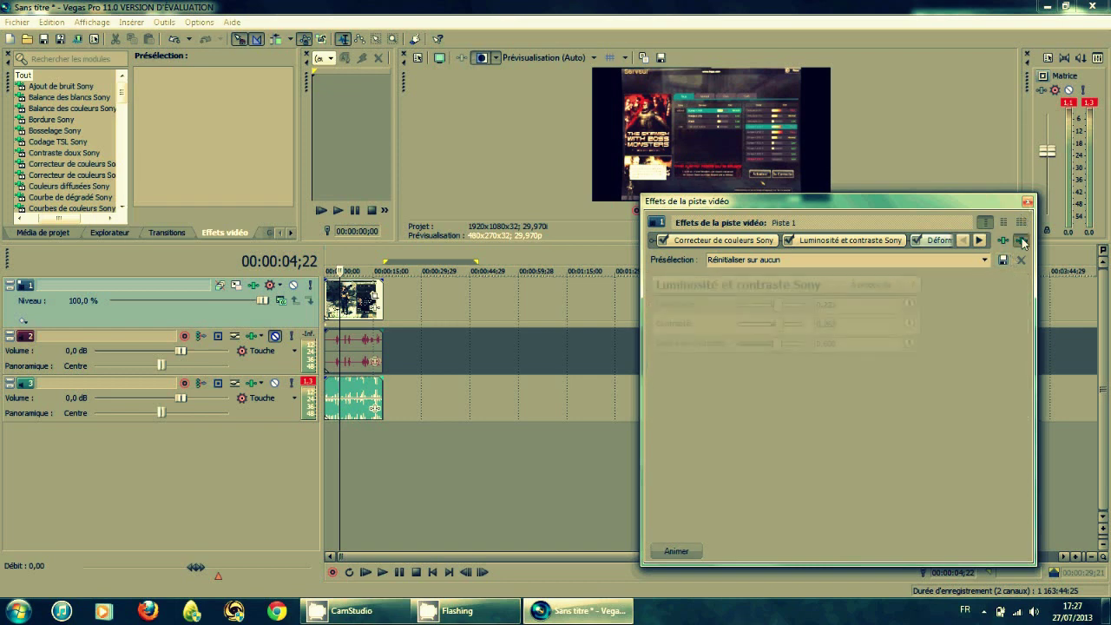
left_click(1028, 203)
key("space")
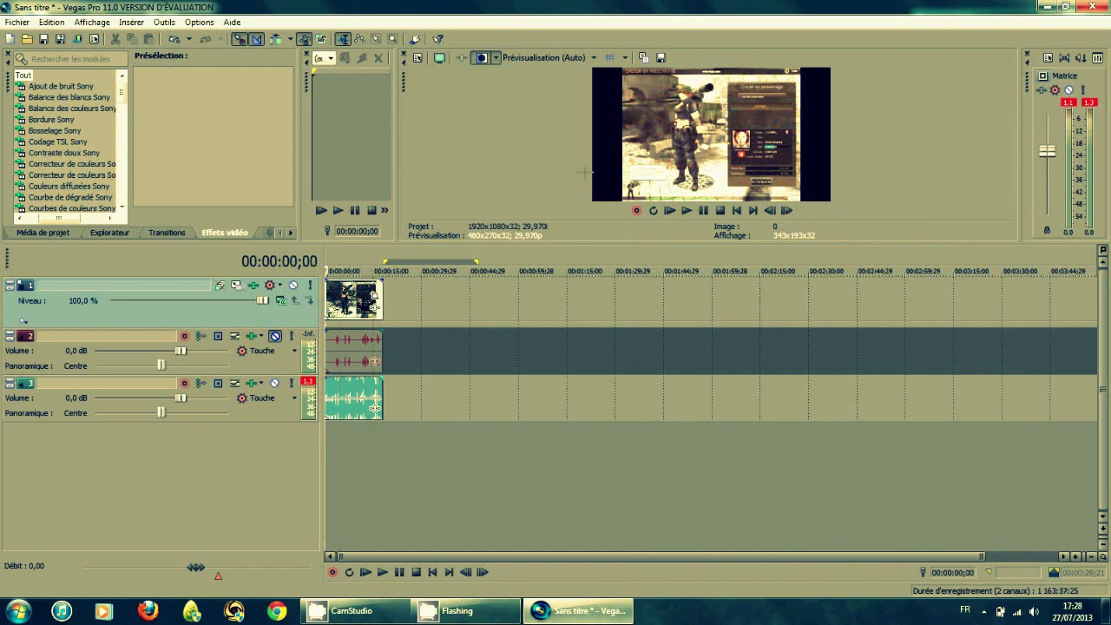
Step: Look through the transitions, the file explorer and the project media, selecting the blackshot clip and then 01 Go.mp3
left_click(154, 235)
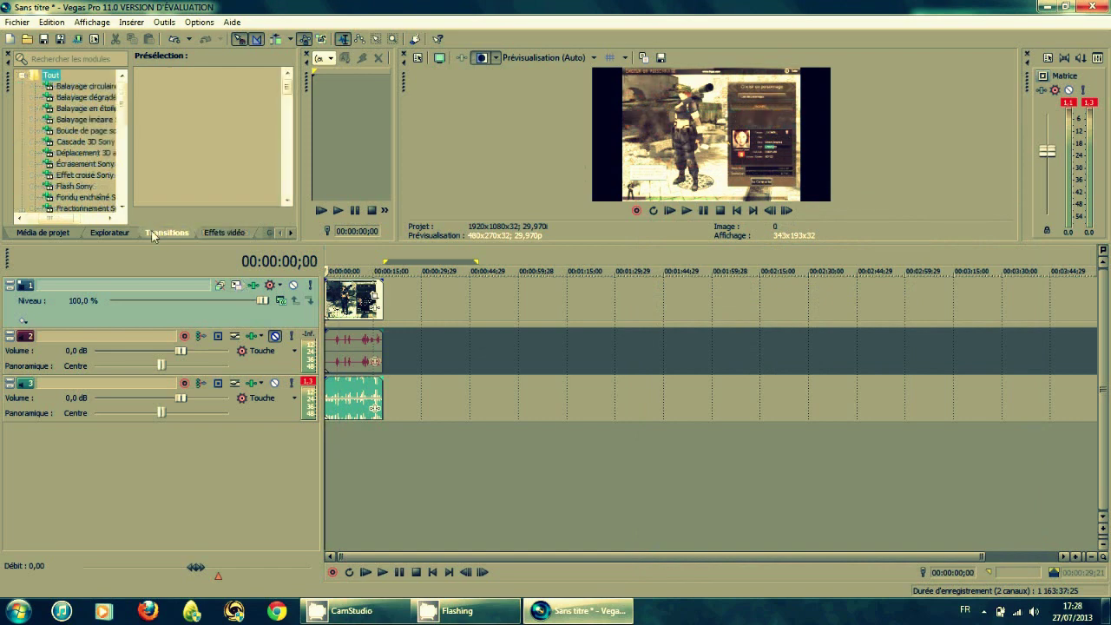
left_click(110, 233)
left_click(53, 233)
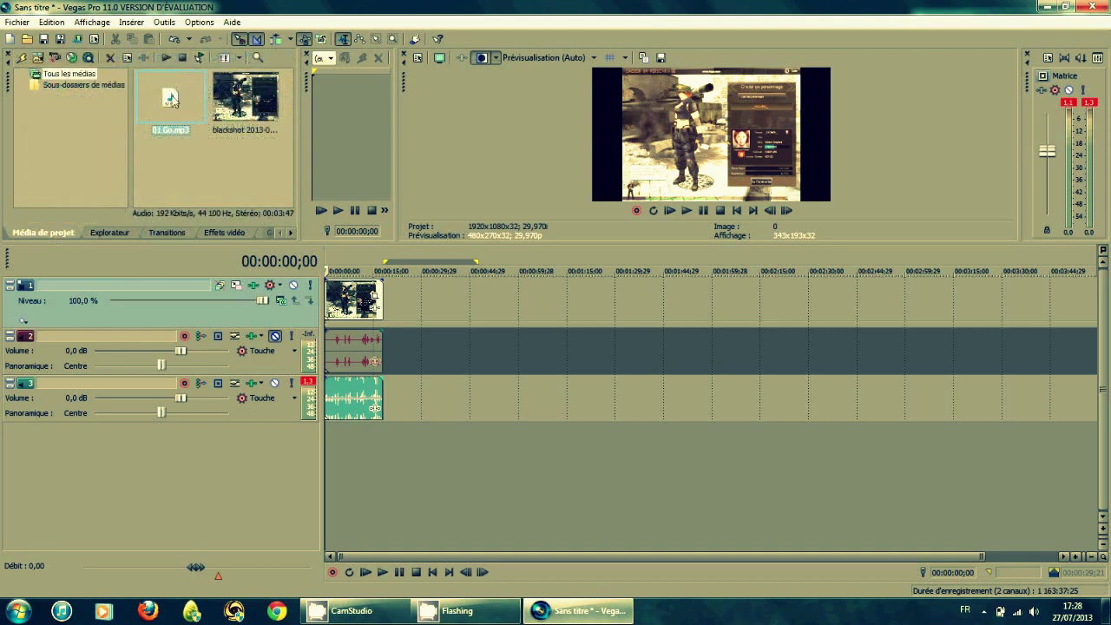
left_click(248, 103)
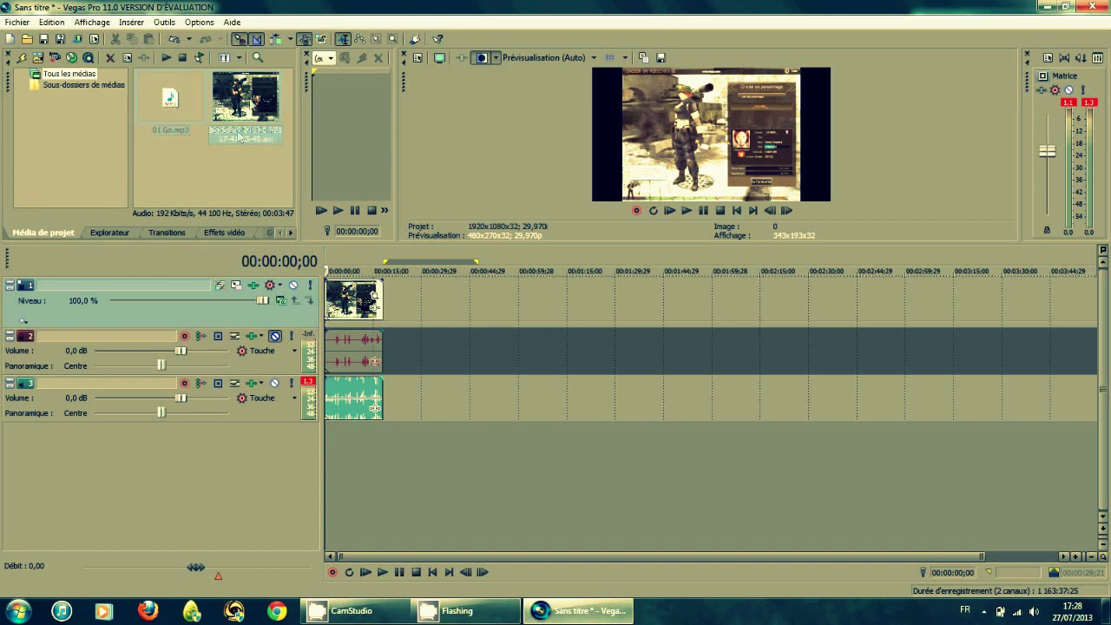
left_click(173, 97)
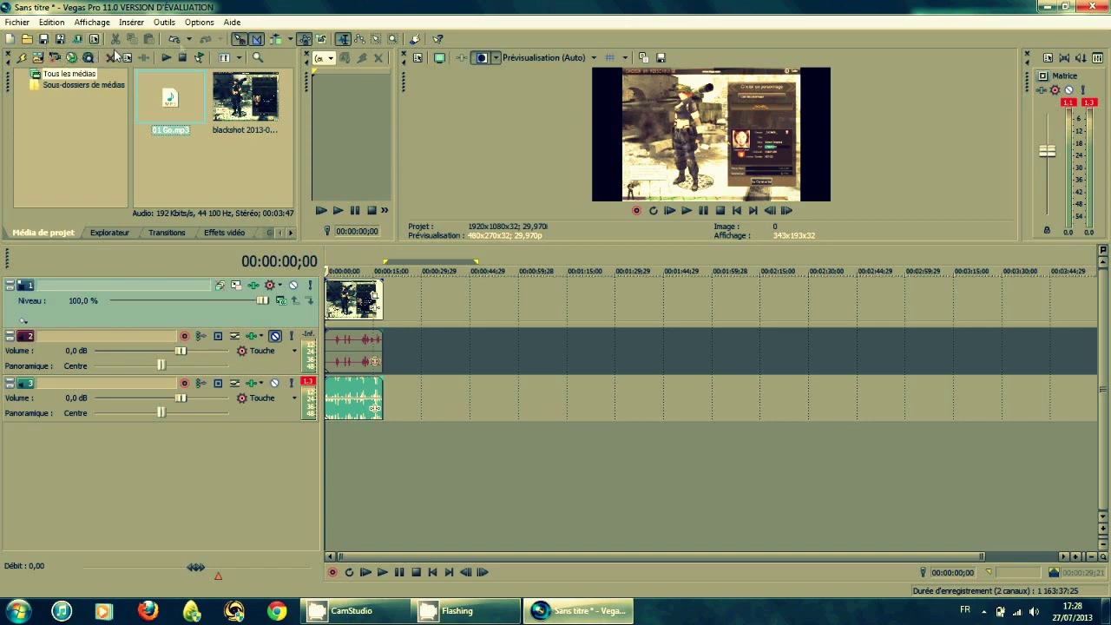
left_click(199, 21)
mouse_move(232, 21)
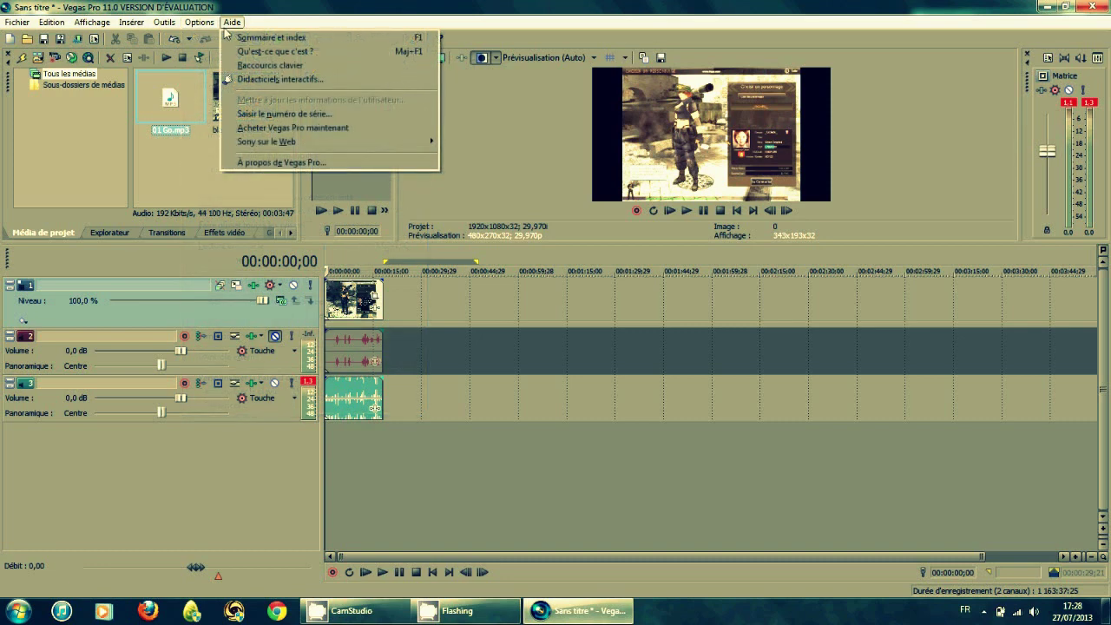
key("Left")
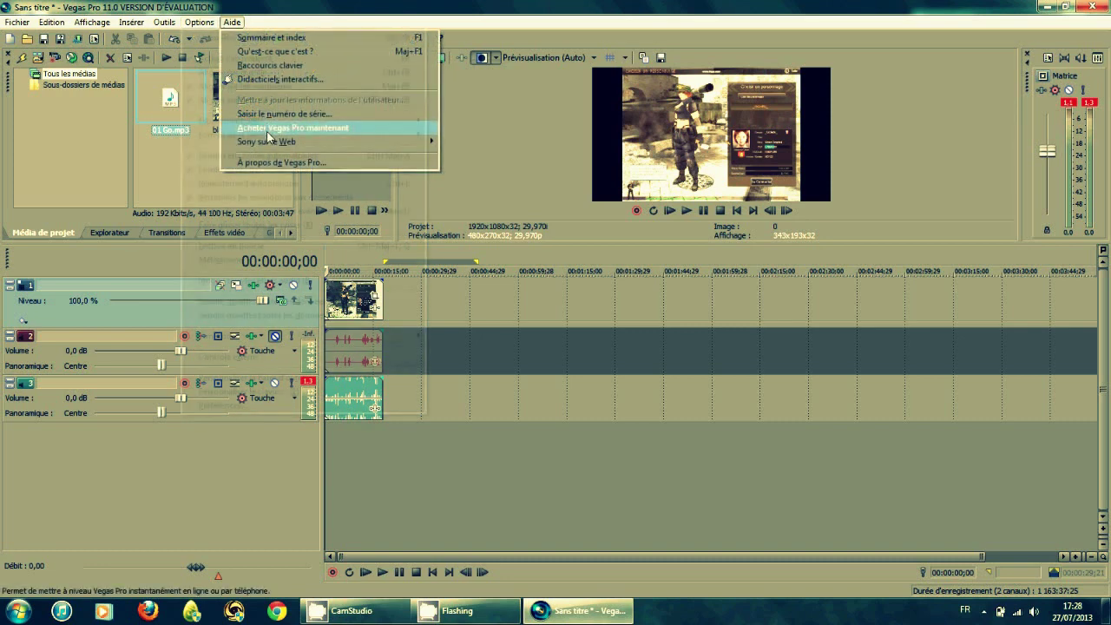
mouse_move(163, 26)
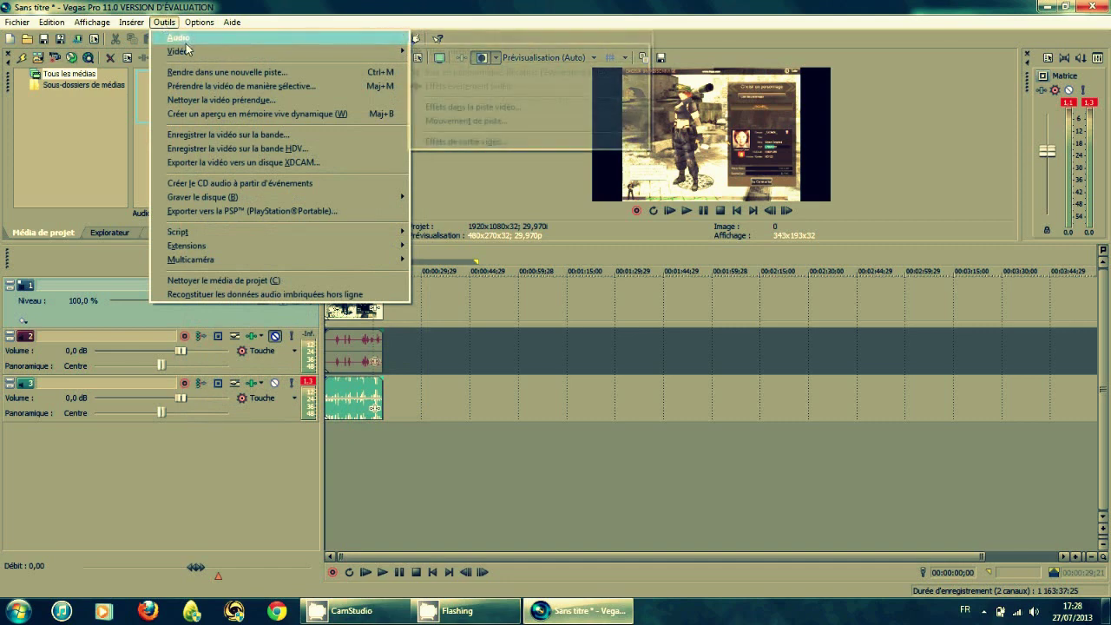
left_click(595, 413)
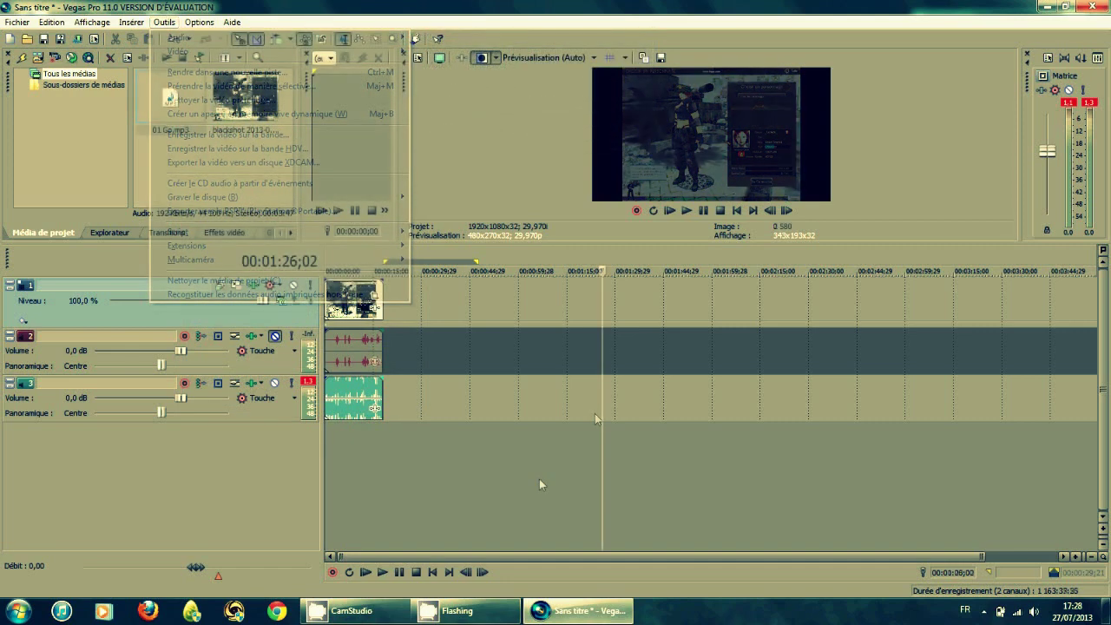
Step: Select short ranges near the start of the timeline, such as 00:00:02;24 to 00:00:04;22, and play the project
left_click(334, 438)
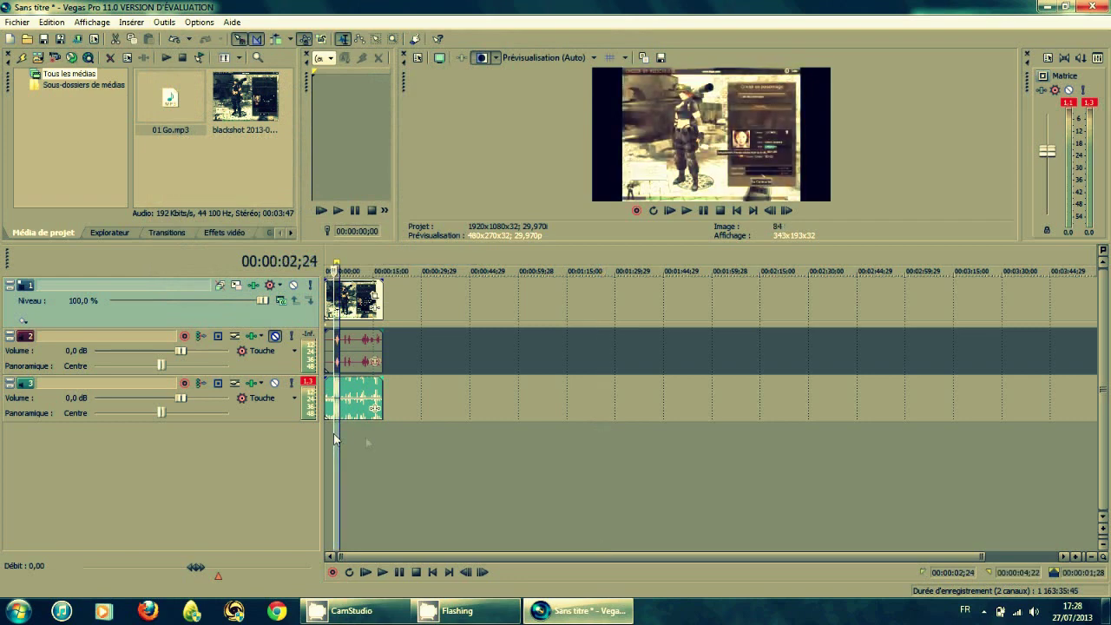
key("space")
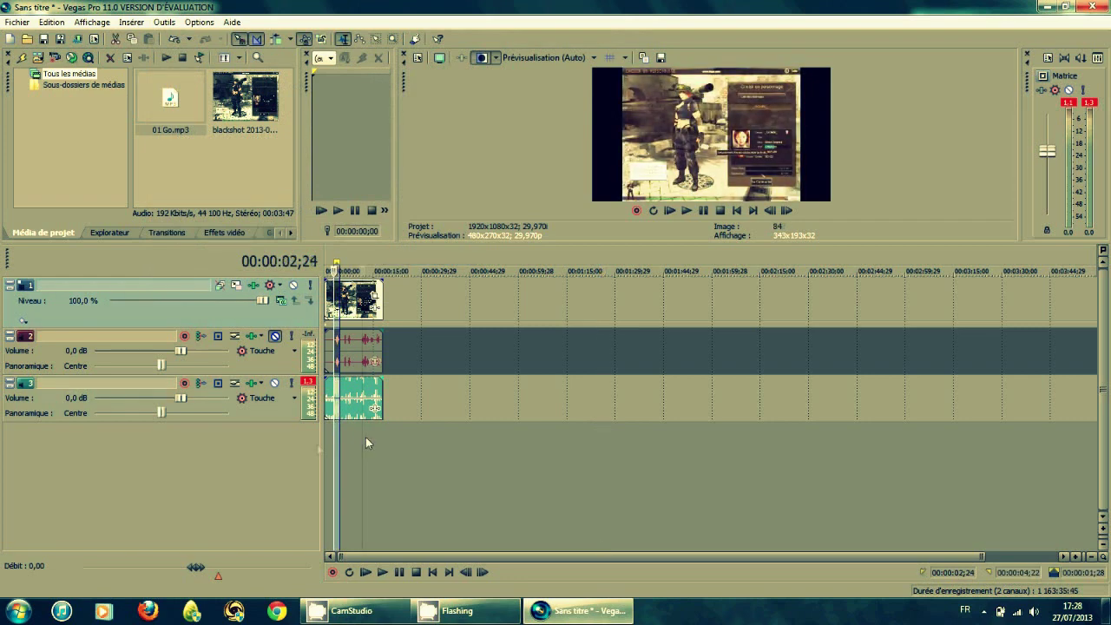
key("space")
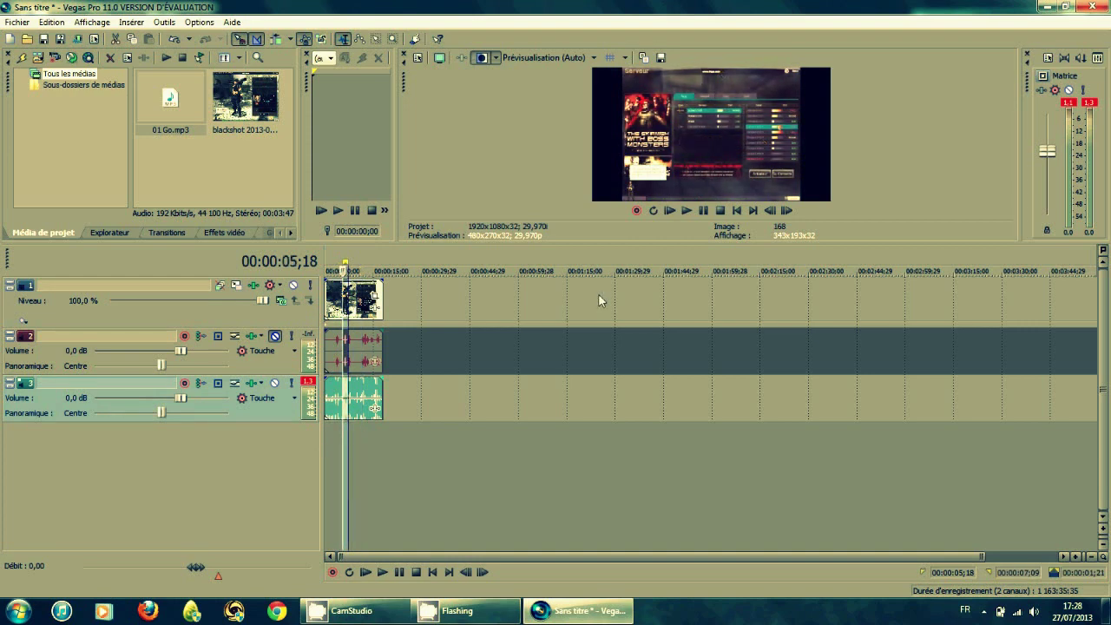
Step: Select the timeline range from 00:00:03;13 to the end of the clips at 00:00:18;01
left_click(331, 465)
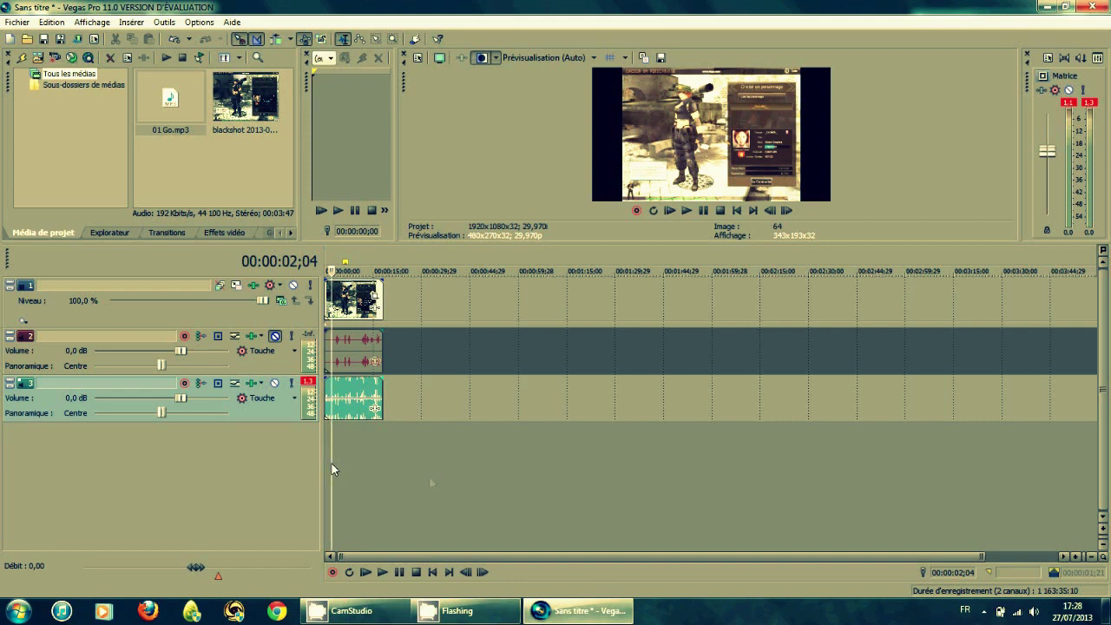
left_click(429, 475)
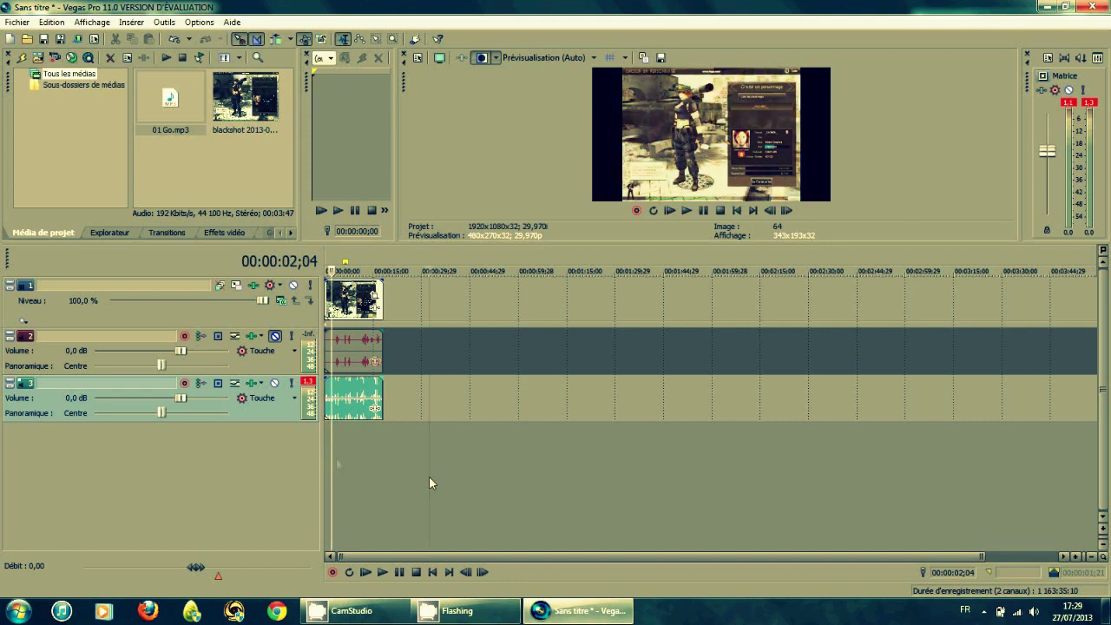
left_click_drag(346, 457, 367, 451)
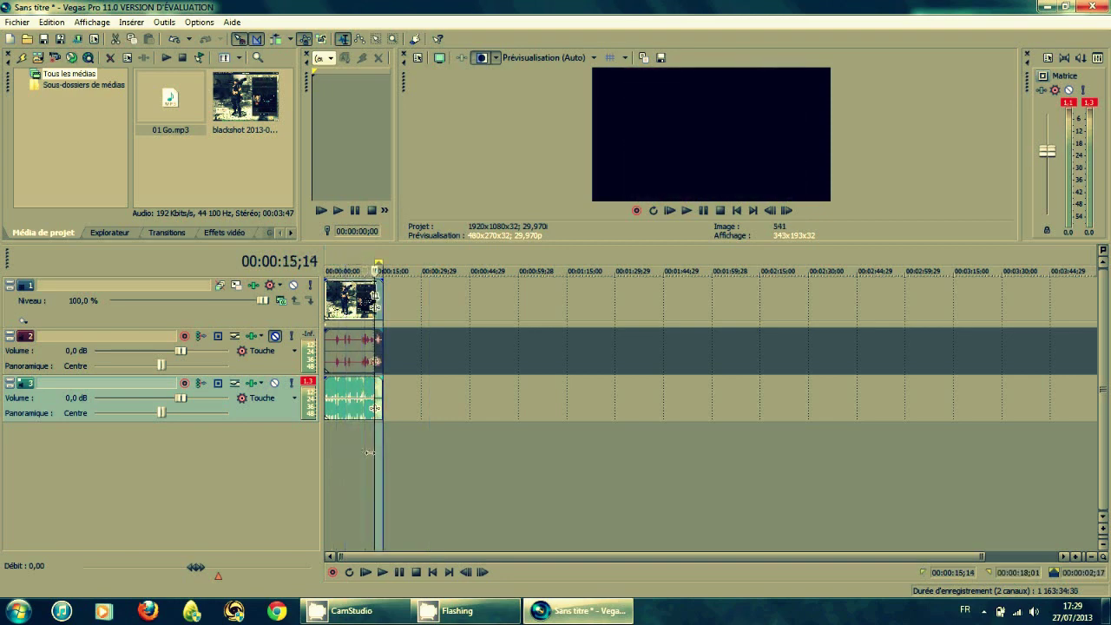
left_click_drag(370, 452, 335, 440)
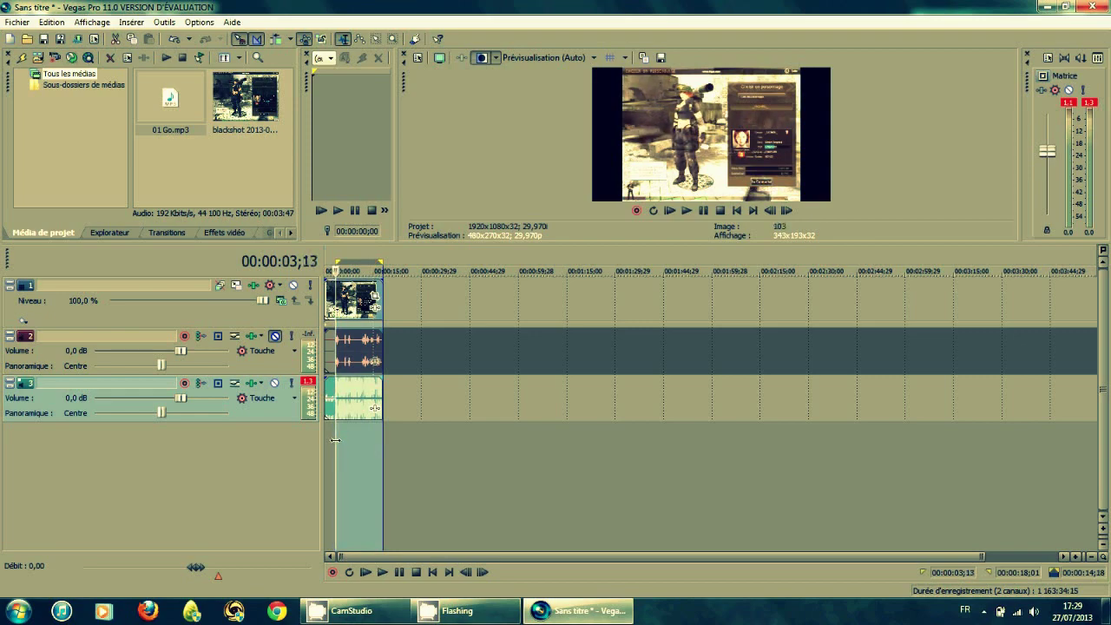